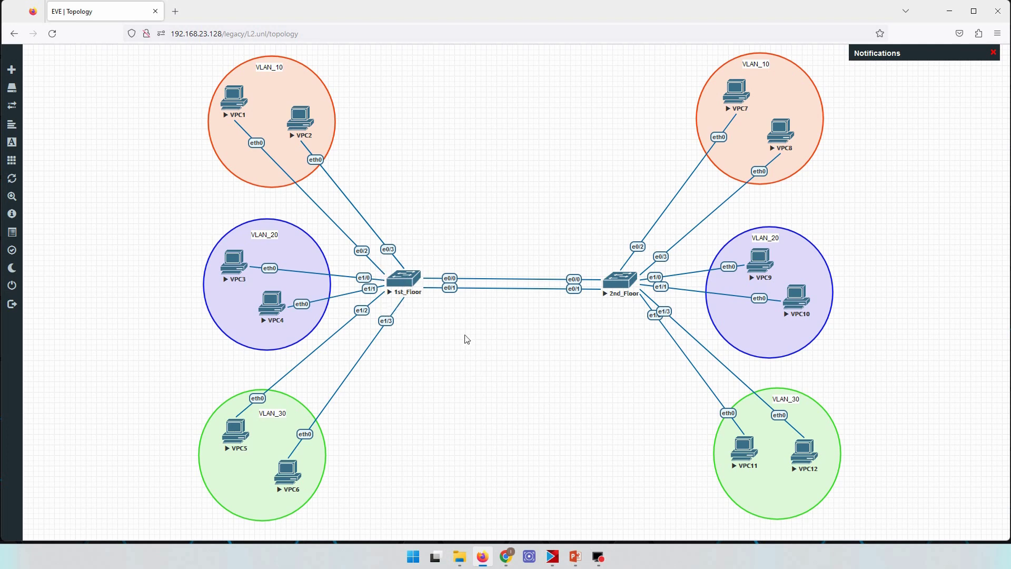
- Open the VPC1 console, move it below the switches, ping 192.168.10.101 and stop the ping after a few replies
{"action": "left_click", "coordinate": [233, 96]}
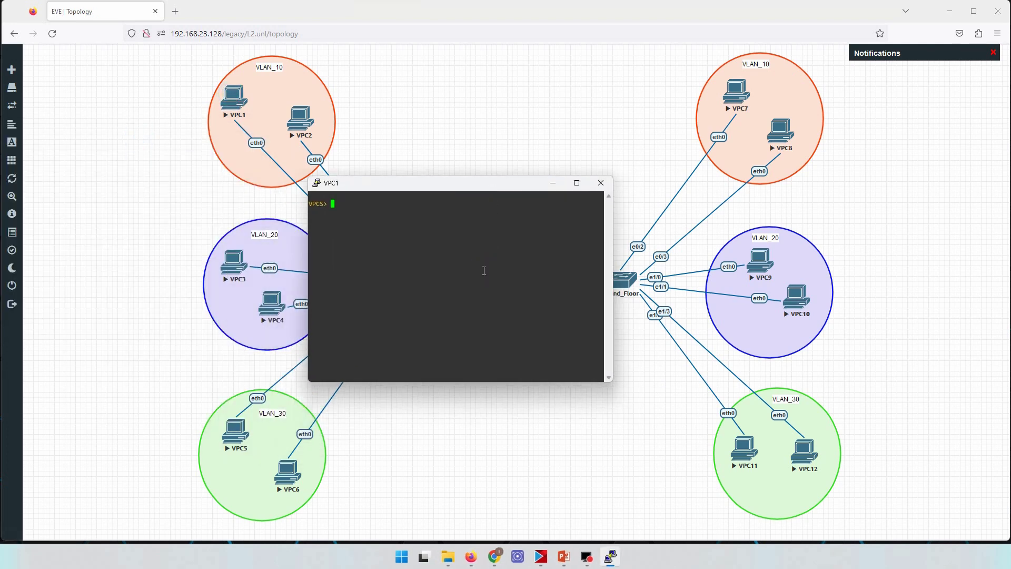
{"action": "left_click_drag", "start_coordinate": [448, 182], "coordinate": [432, 293]}
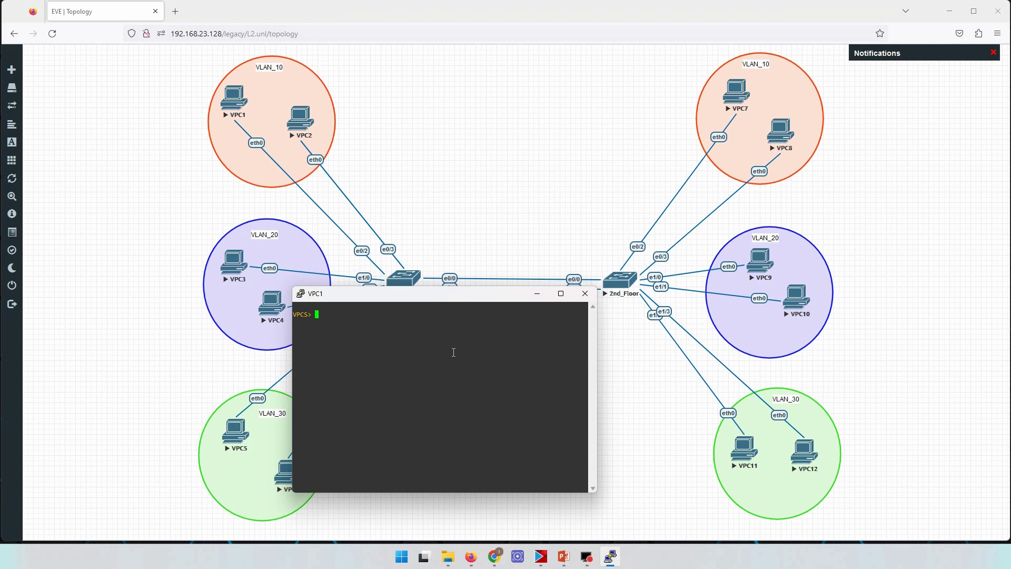
{"action": "type", "text": "ping 192.168.10.101"}
{"action": "key", "text": "Return"}
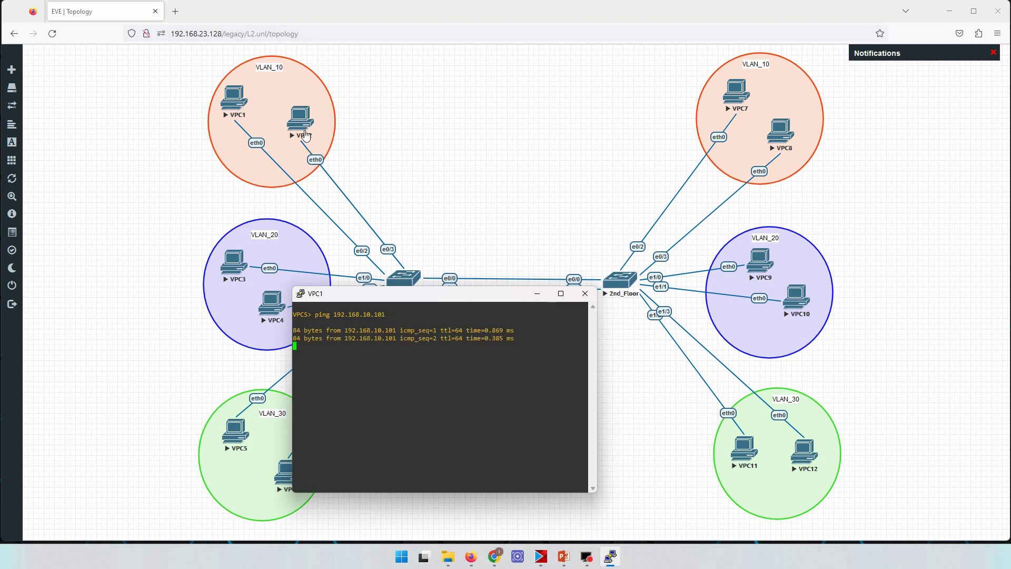
{"action": "key", "text": "ctrl+c"}
- Reuse the previous command on VPC1 to ping 192.168.10.102, and stop it after a reply
{"action": "key", "text": "Up"}
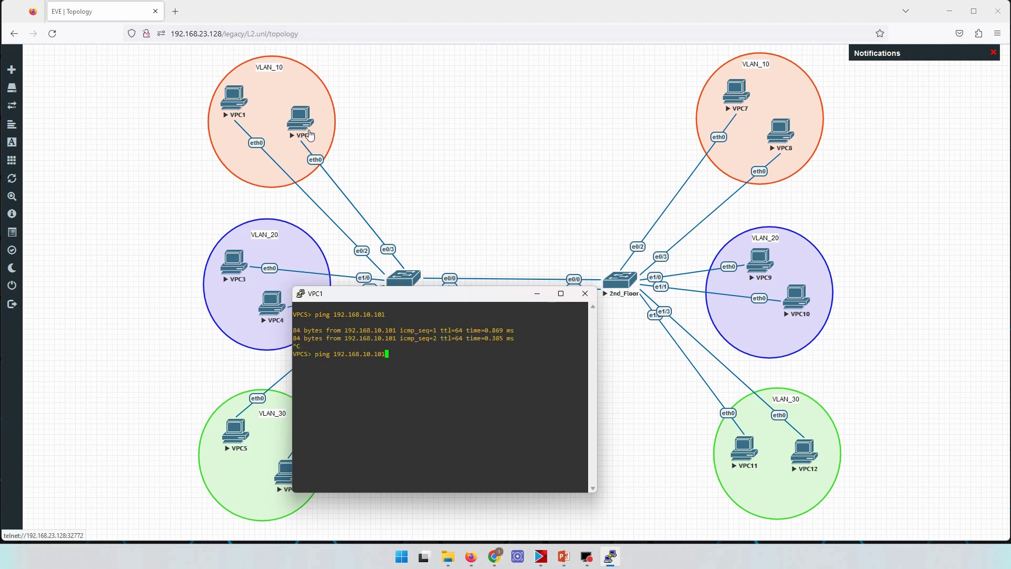
{"action": "key", "text": "BackSpace"}
{"action": "type", "text": "2"}
{"action": "key", "text": "Return"}
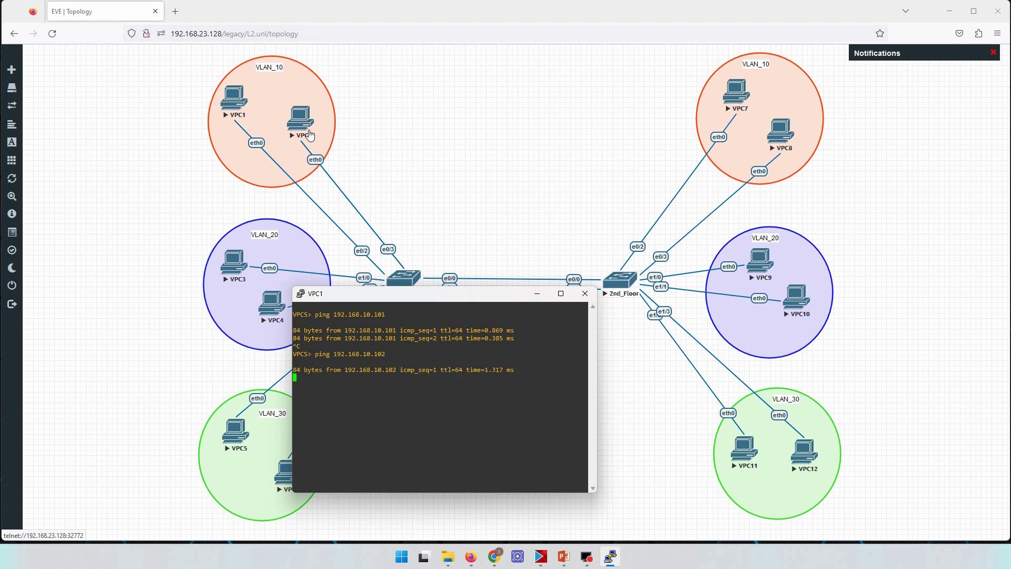
{"action": "key", "text": "ctrl+c"}
- Ping 192.168.10.103 from VPC1, and bring the topology back in front of the console
{"action": "key", "text": "Up"}
{"action": "key", "text": "BackSpace"}
{"action": "type", "text": "3"}
{"action": "key", "text": "Return"}
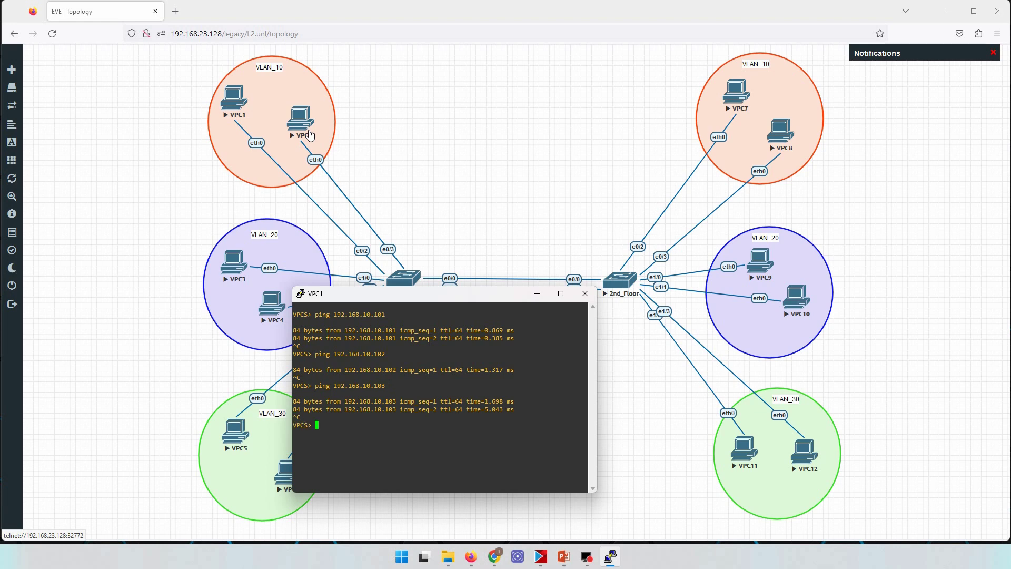
{"action": "left_click", "coordinate": [482, 185]}
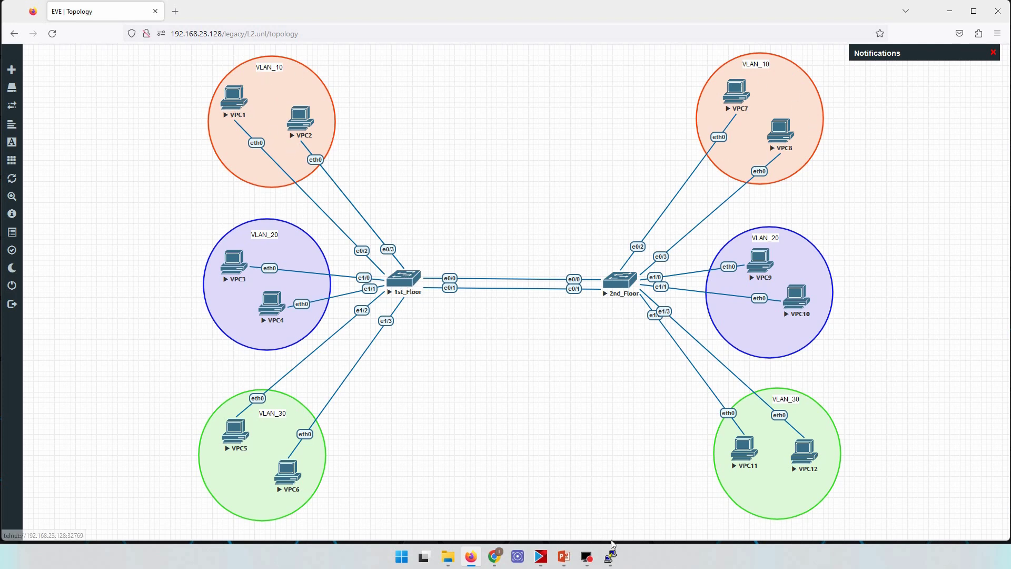
- Open the 1st_Floor switch console, place its window below the two switches and get a fresh prompt
{"action": "left_click", "coordinate": [406, 280]}
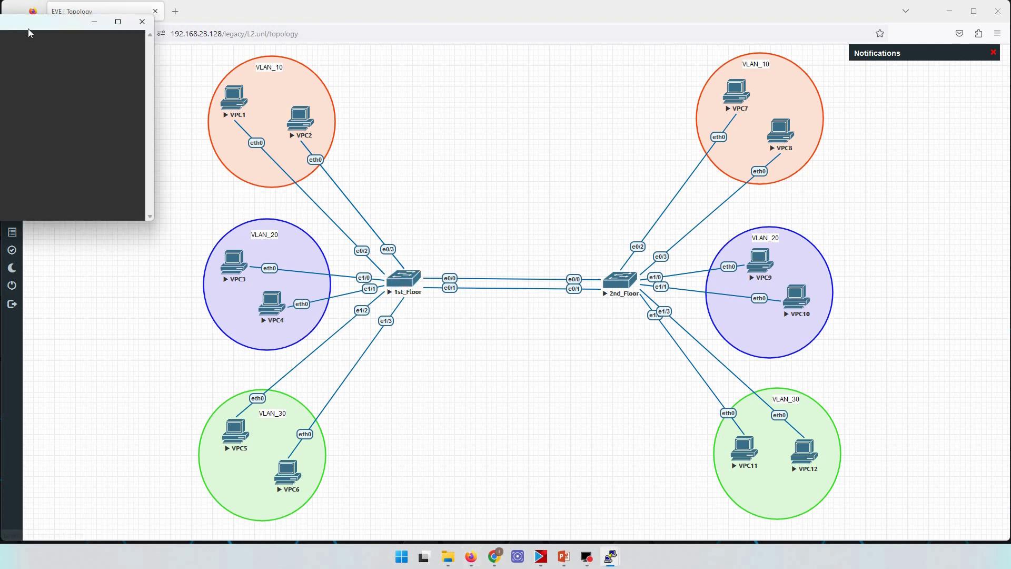
{"action": "key", "text": "Return"}
{"action": "key", "text": "Return"}
{"action": "key", "text": "Return"}
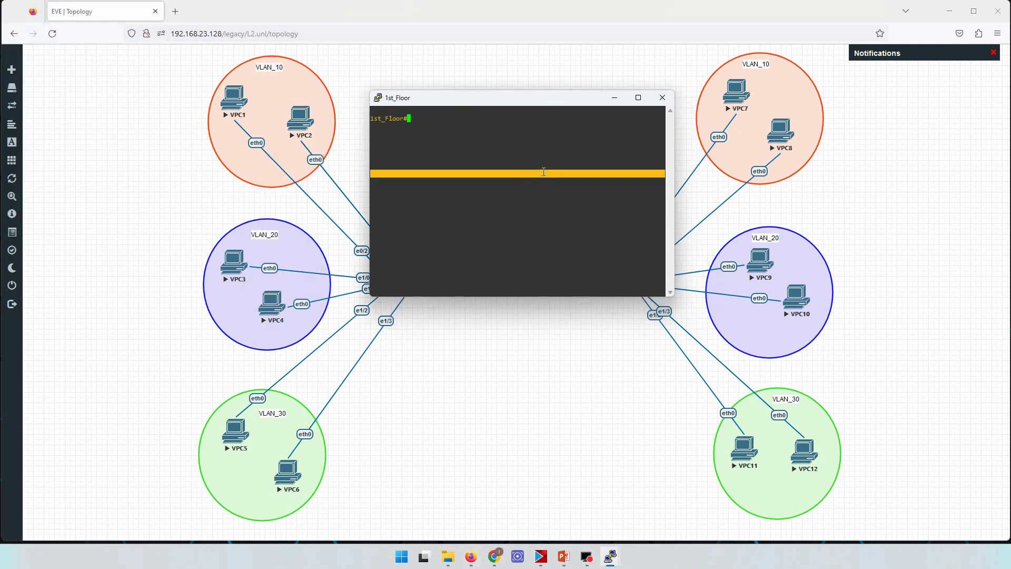
{"action": "left_click", "coordinate": [527, 144]}
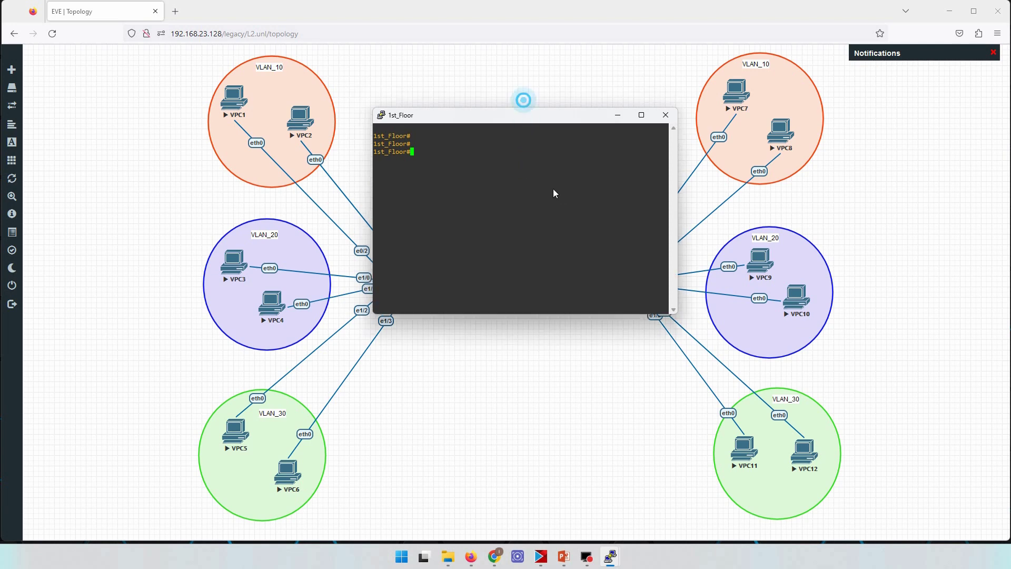
{"action": "left_click_drag", "start_coordinate": [523, 100], "coordinate": [590, 325]}
{"action": "key", "text": "Return"}
{"action": "key", "text": "Return"}
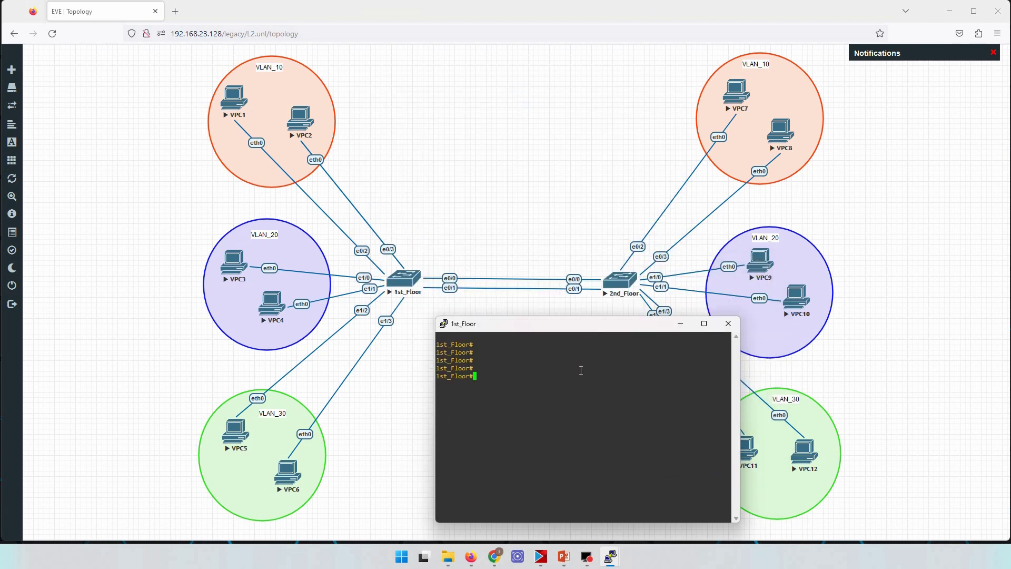
- Display the 1st_Floor switch's MAC table with "sh mac address-table"
{"action": "type", "text": "sh mac add"}
{"action": "key", "text": "Tab"}
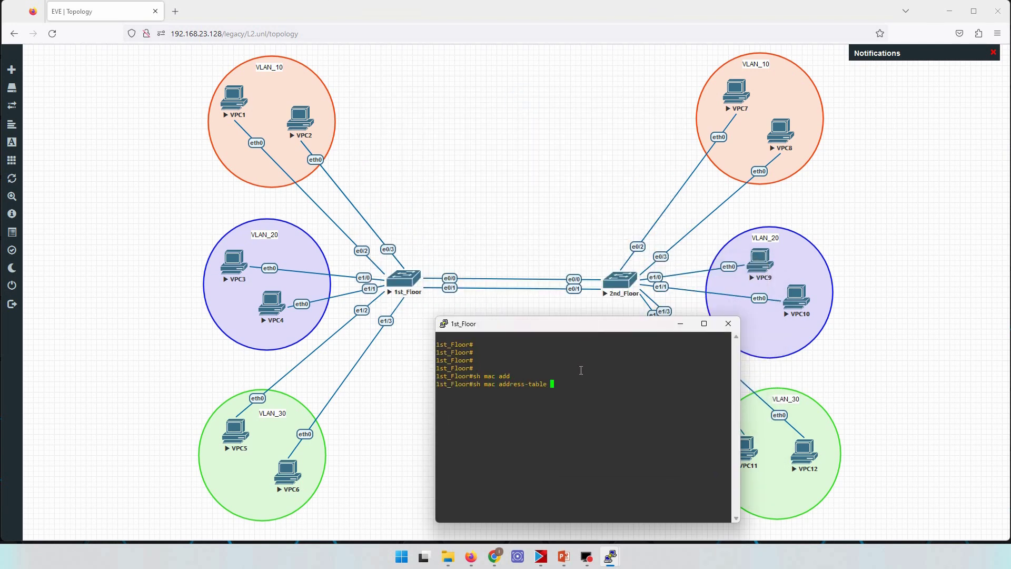
{"action": "type", "text": "ta"}
{"action": "key", "text": "Tab"}
{"action": "key", "text": "BackSpace"}
{"action": "key", "text": "BackSpace"}
{"action": "key", "text": "Return"}
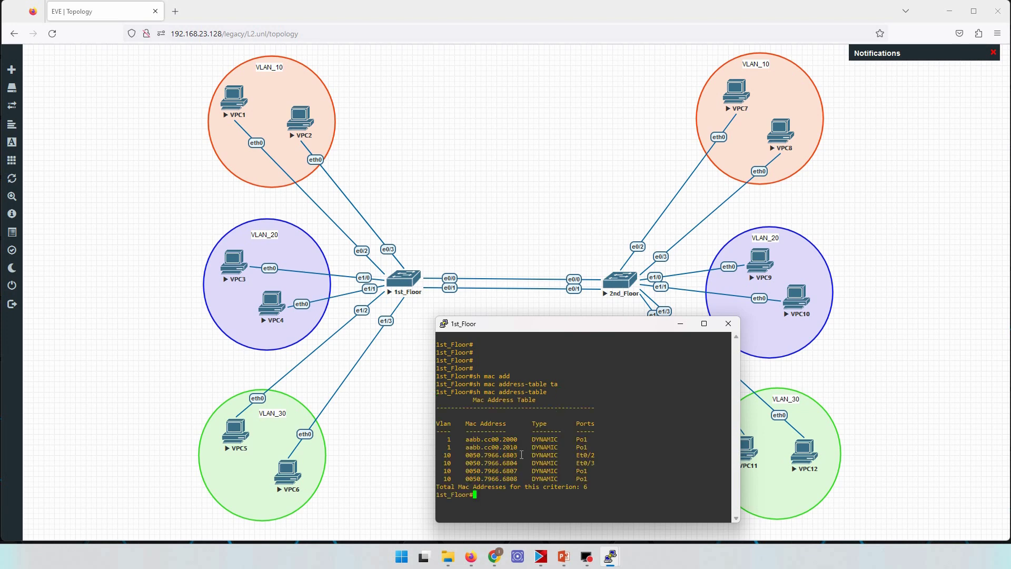
- Highlight the VLAN 10 entries in the MAC table, and mark only the Et0/2 and Et0/3 rows
{"action": "left_click_drag", "start_coordinate": [444, 458], "coordinate": [597, 477]}
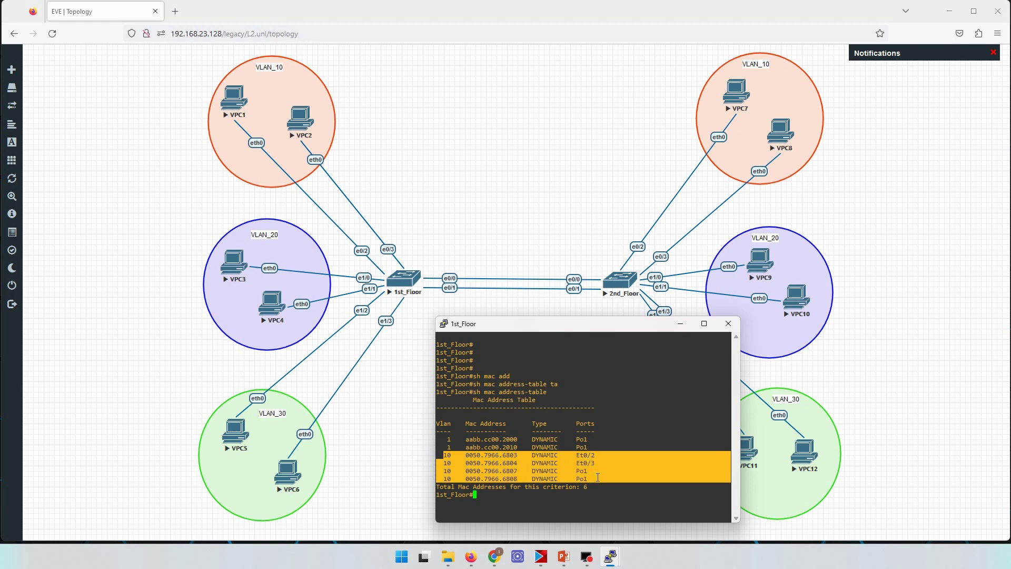
{"action": "left_click", "coordinate": [472, 469]}
{"action": "left_click_drag", "start_coordinate": [441, 455], "coordinate": [605, 476]}
{"action": "left_click", "coordinate": [445, 458]}
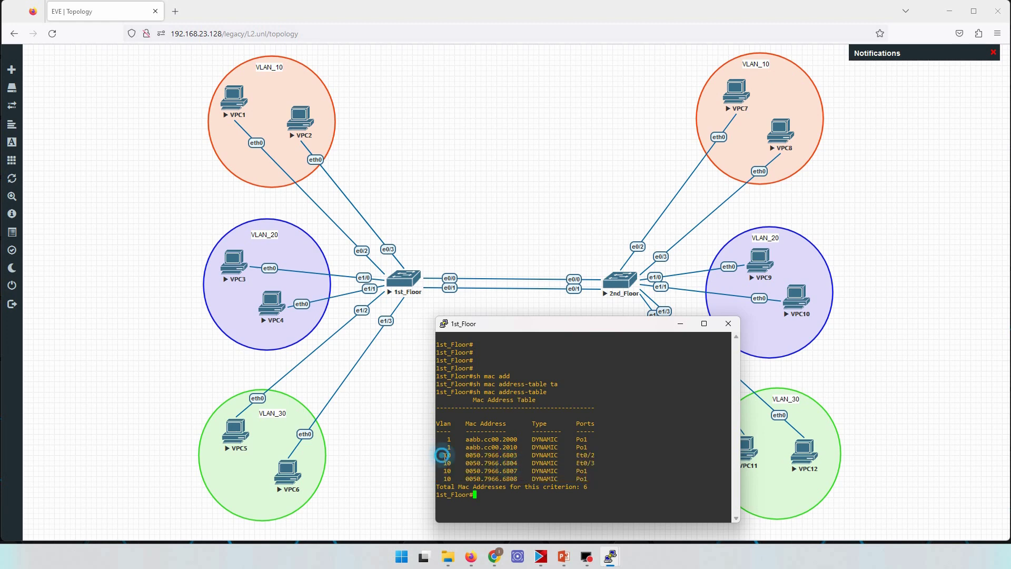
{"action": "left_click_drag", "start_coordinate": [442, 456], "coordinate": [602, 460]}
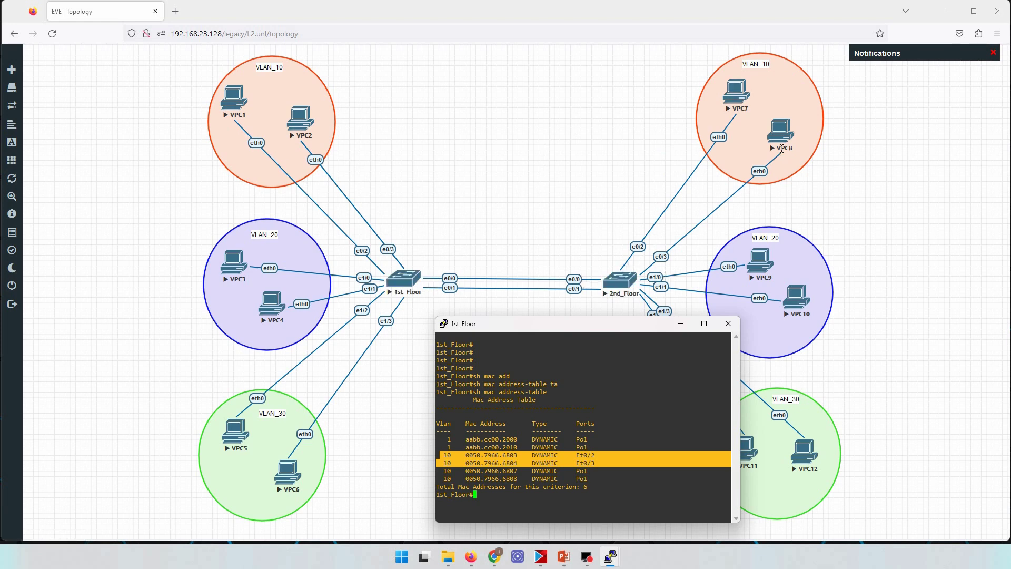
- Switch to PowerPoint, present the Ethernet Frame slide full screen, exit the show and return to the topology
{"action": "left_click", "coordinate": [564, 557]}
{"action": "left_click", "coordinate": [104, 353]}
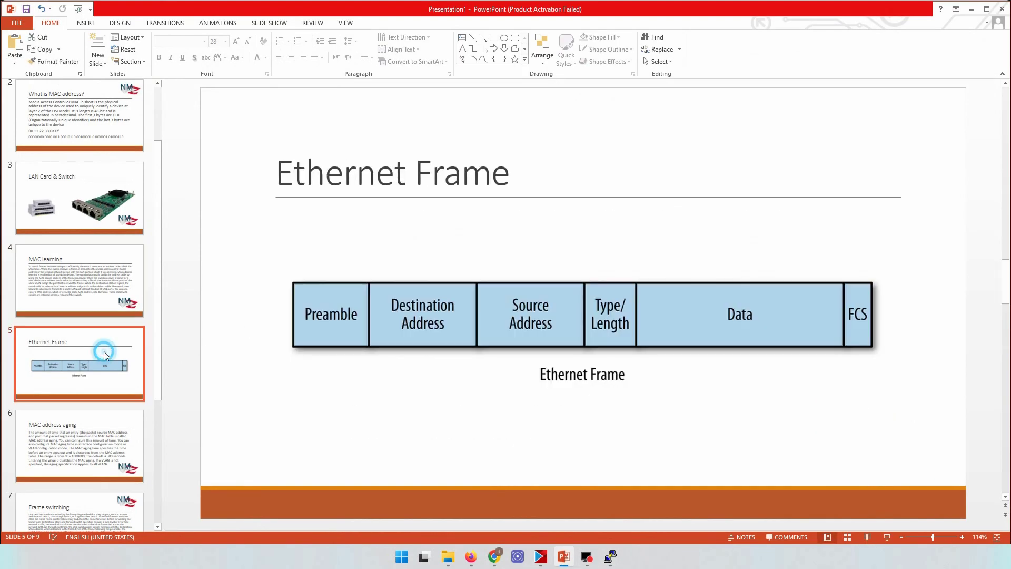
{"action": "left_click", "coordinate": [887, 536]}
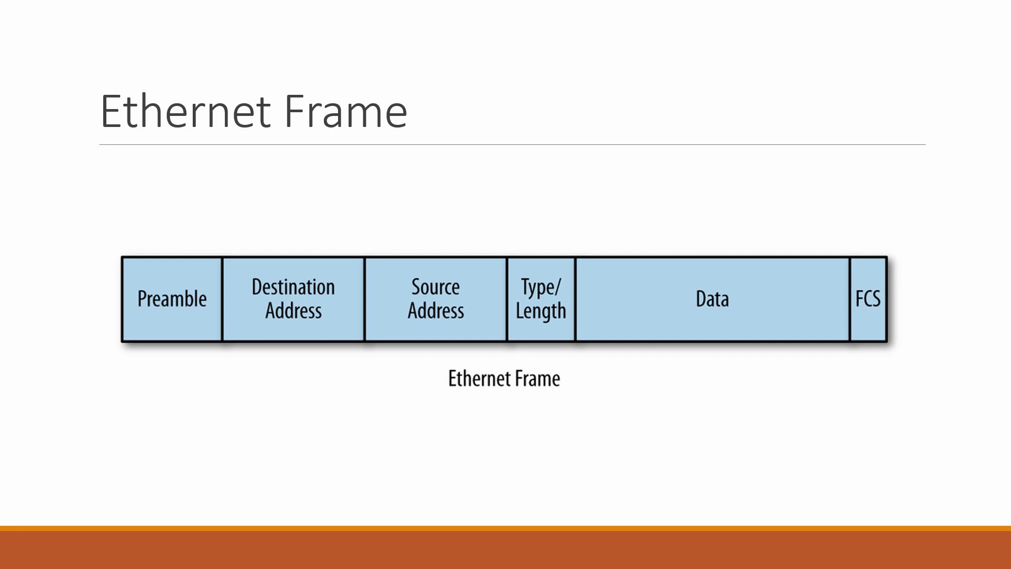
{"action": "key", "text": "Escape"}
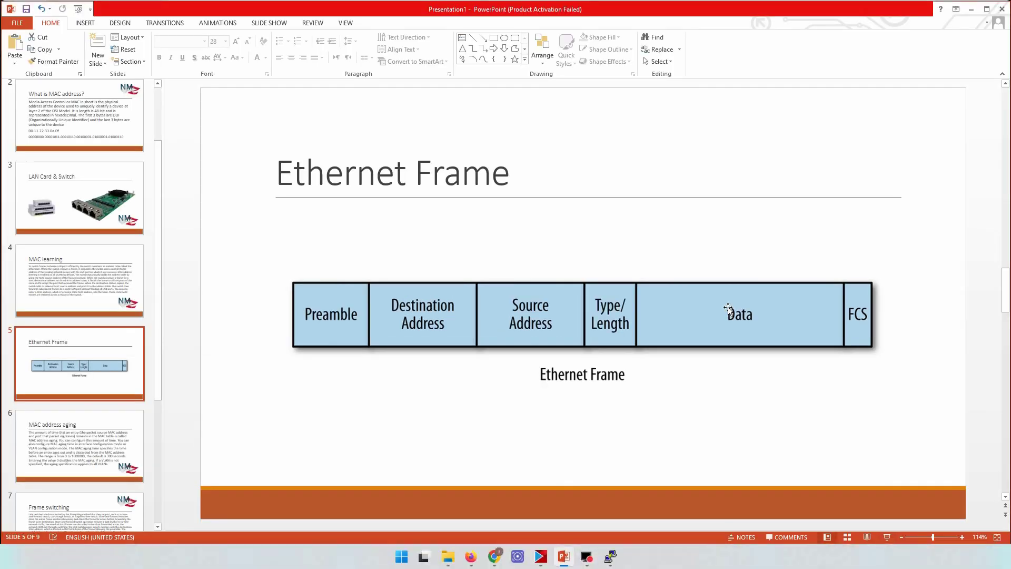
{"action": "left_click", "coordinate": [563, 558]}
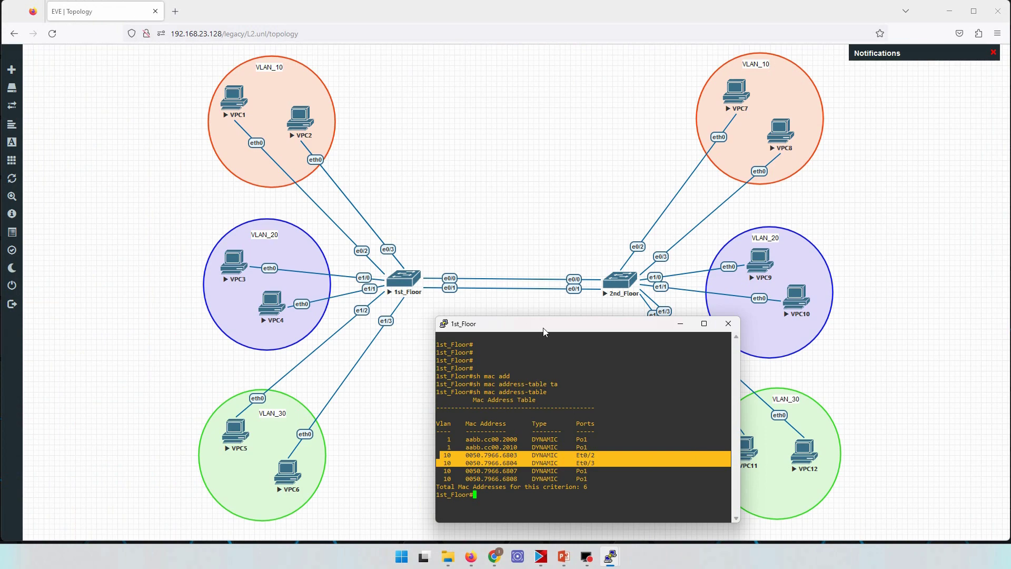
- Move the 1st_Floor console above the switches and highlight the MAC table entry for port Et0/2
{"action": "left_click_drag", "start_coordinate": [544, 323], "coordinate": [533, 48]}
{"action": "left_click", "coordinate": [520, 187]}
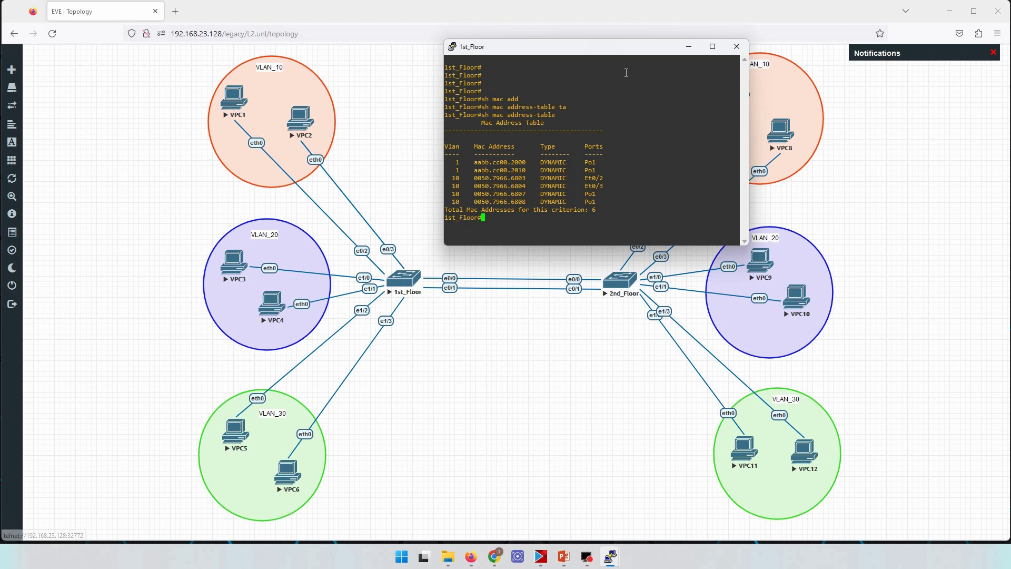
{"action": "mouse_move", "coordinate": [611, 553]}
{"action": "left_click_drag", "start_coordinate": [605, 177], "coordinate": [452, 175]}
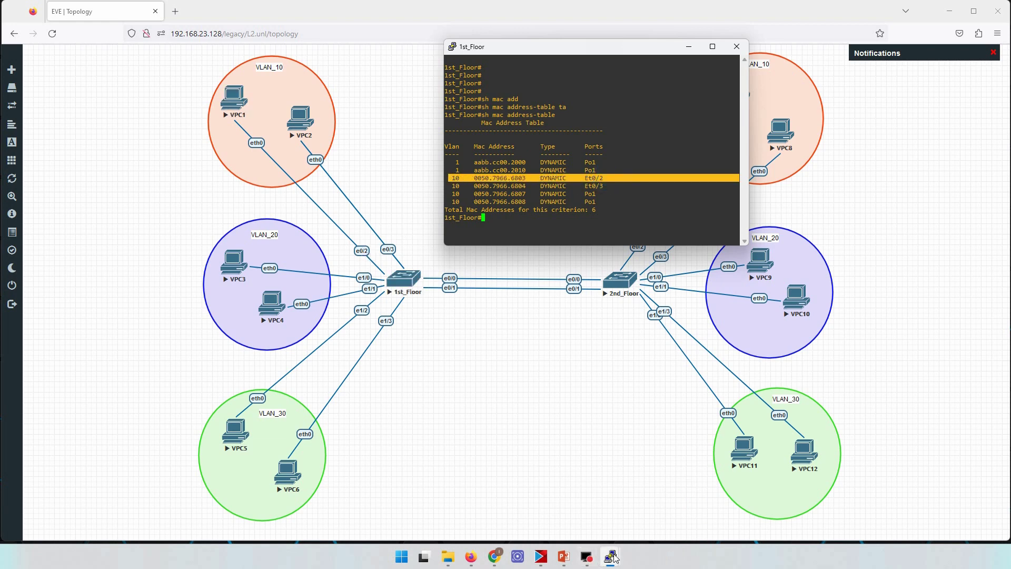
- Bring the VPC1 console forward and display its IP and MAC settings with "sh ip"
{"action": "mouse_move", "coordinate": [611, 557]}
{"action": "left_click", "coordinate": [579, 519]}
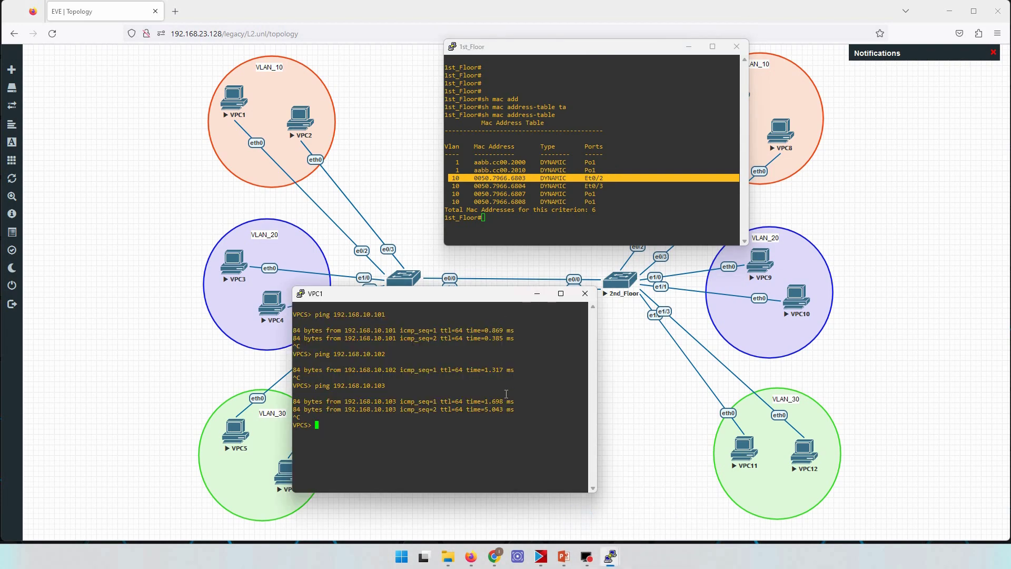
{"action": "key", "text": "Return"}
{"action": "key", "text": "Return"}
{"action": "key", "text": "Return"}
{"action": "type", "text": "sh ip"}
{"action": "key", "text": "Return"}
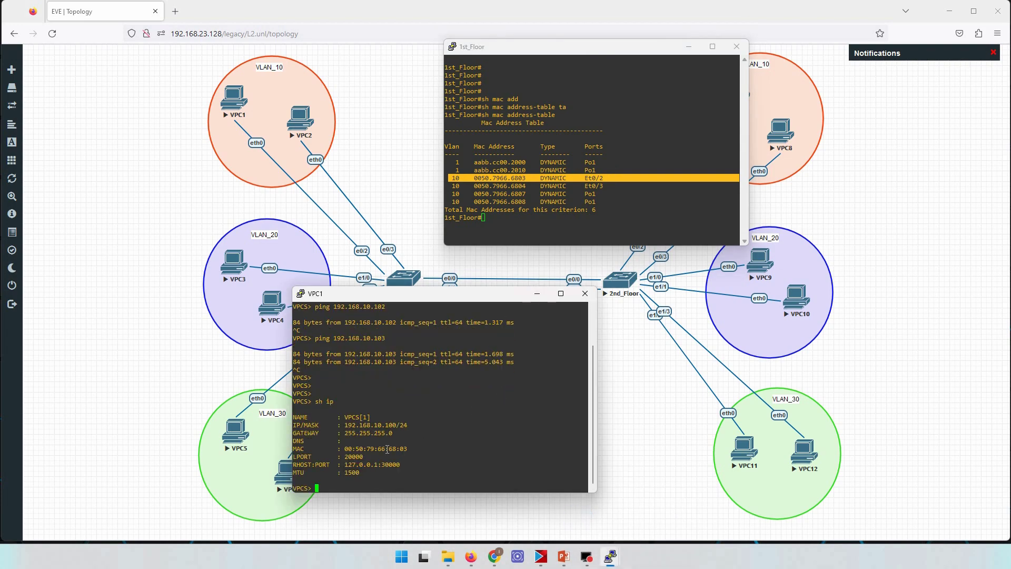
- Compare VPC1's MAC address with the switch's Et0/2 entry, and minimize the VPC1 console
{"action": "left_click_drag", "start_coordinate": [381, 448], "coordinate": [584, 451]}
{"action": "left_click_drag", "start_coordinate": [511, 178], "coordinate": [606, 181]}
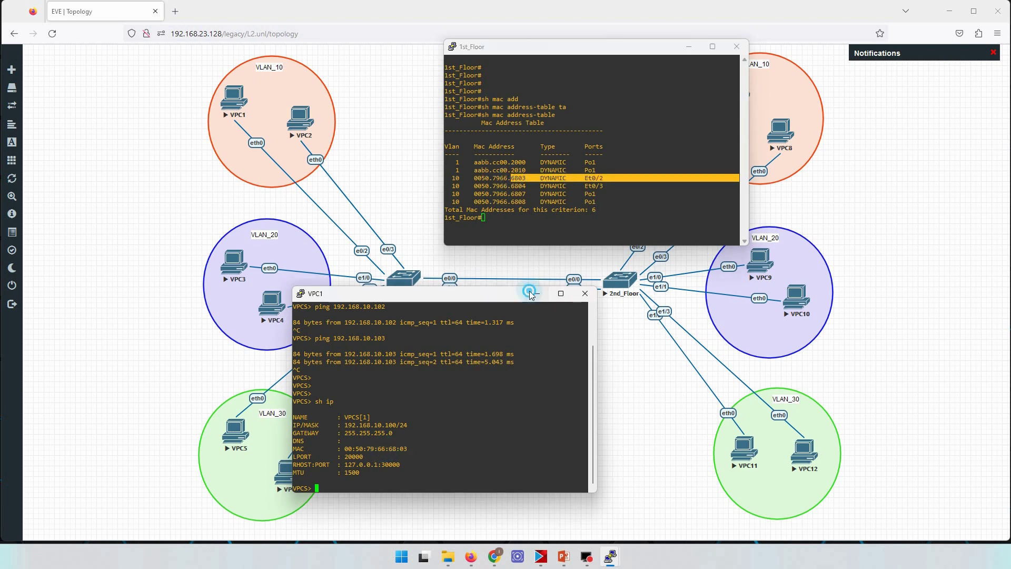
{"action": "left_click", "coordinate": [537, 293]}
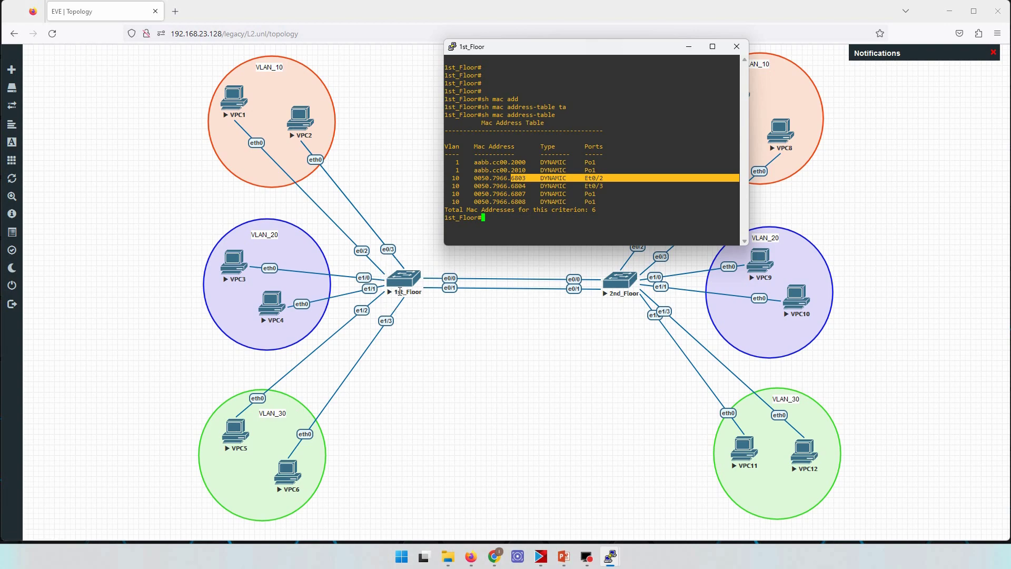
- Move the 1st_Floor console below the switches and highlight the VLAN 10 entries on Po1, ending with the last MAC address
{"action": "left_click_drag", "start_coordinate": [558, 53], "coordinate": [501, 338]}
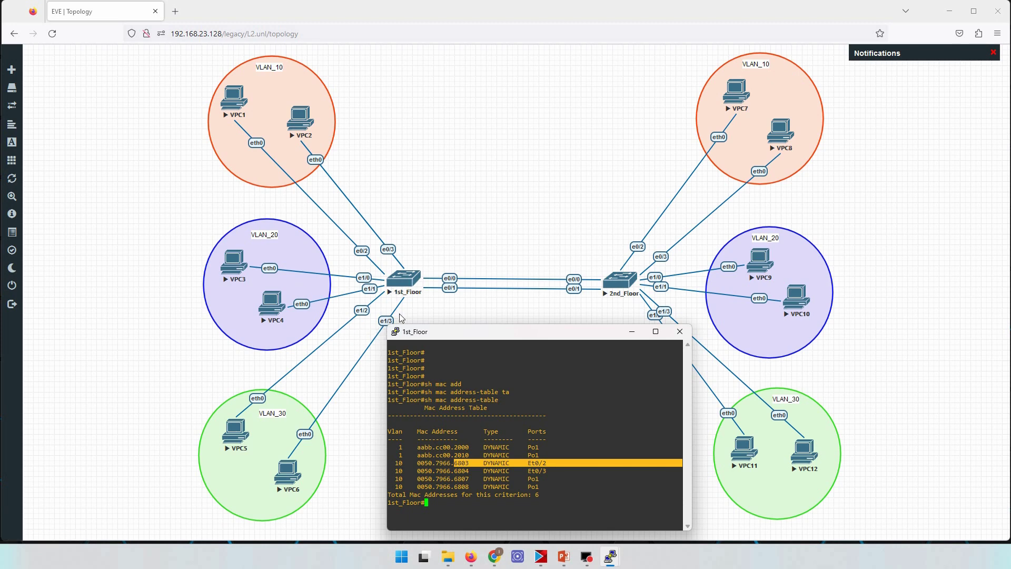
{"action": "left_click_drag", "start_coordinate": [449, 334], "coordinate": [447, 327]}
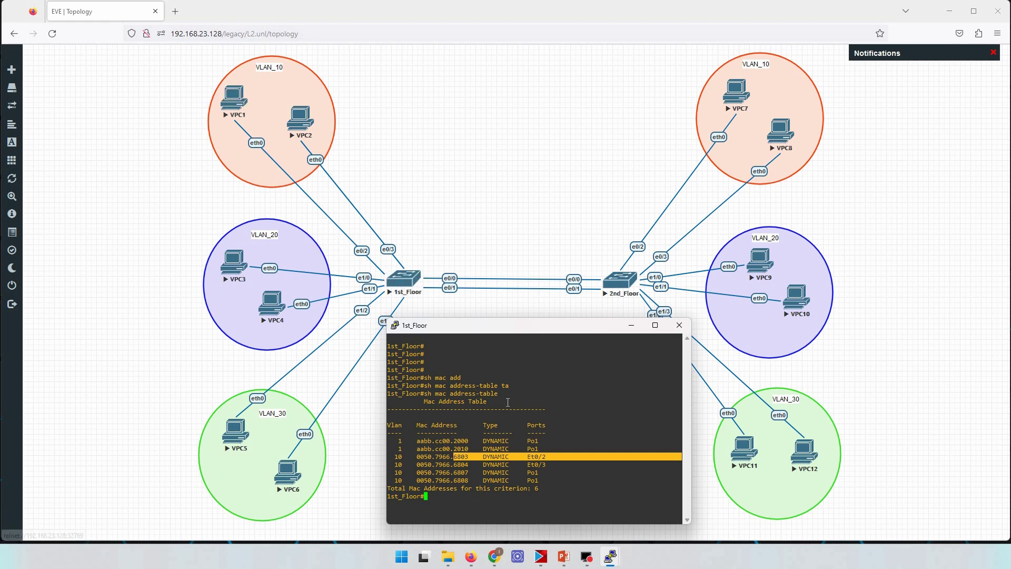
{"action": "left_click", "coordinate": [532, 414]}
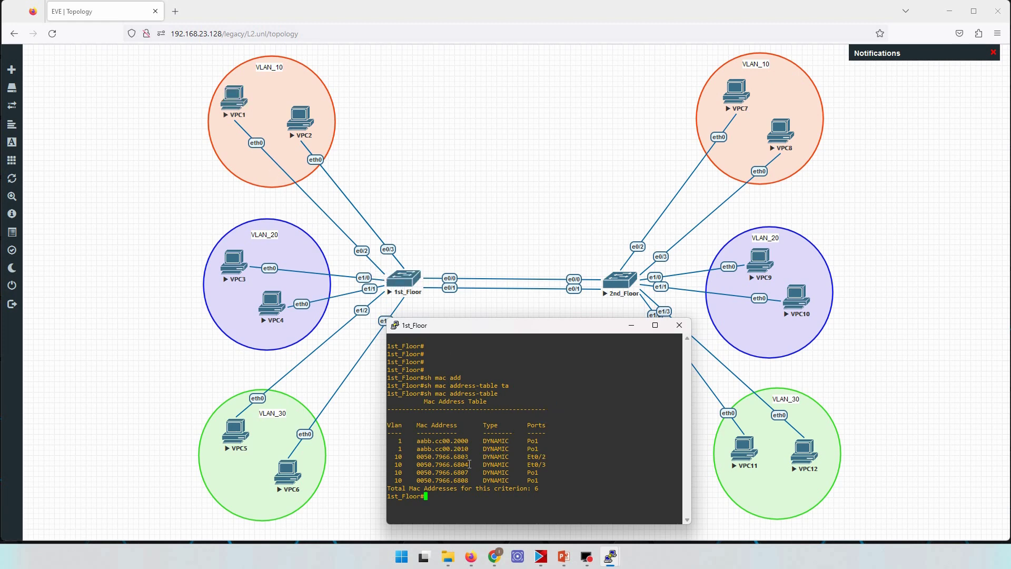
{"action": "left_click_drag", "start_coordinate": [396, 473], "coordinate": [550, 481]}
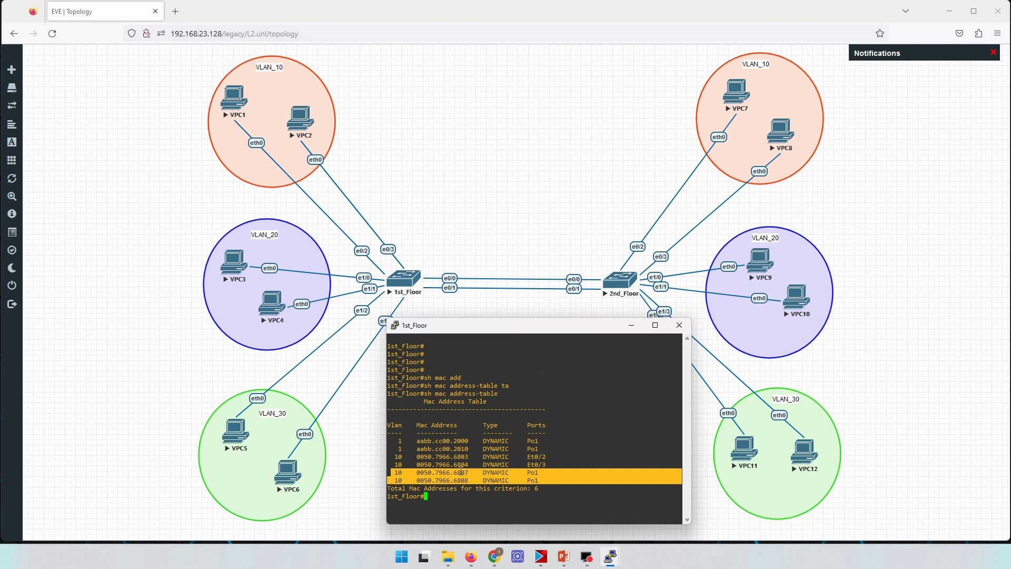
{"action": "left_click_drag", "start_coordinate": [450, 480], "coordinate": [470, 481]}
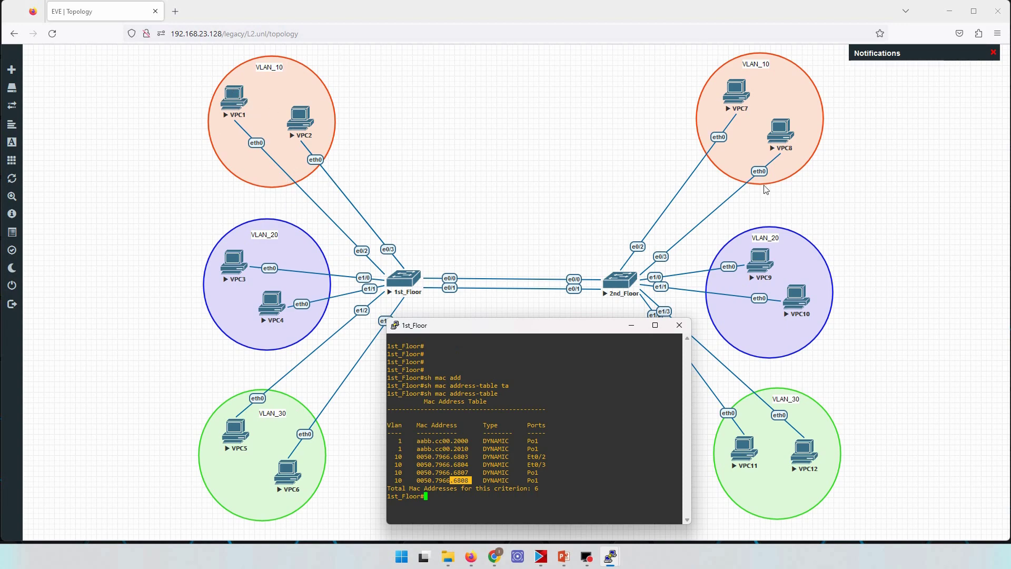
{"action": "left_click", "coordinate": [572, 448]}
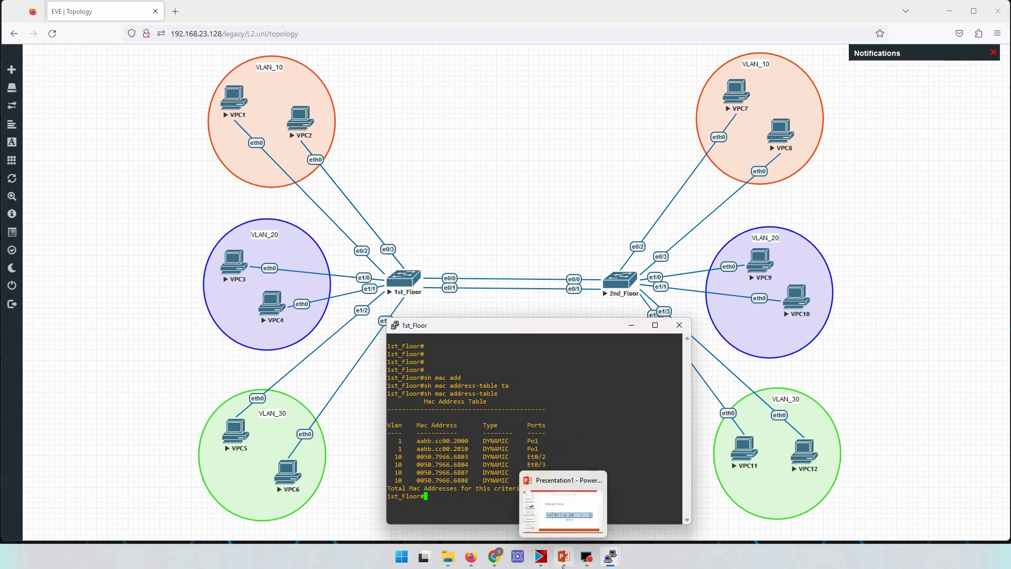
- Switch to PowerPoint and display the MAC learning slide
{"action": "left_click", "coordinate": [563, 557]}
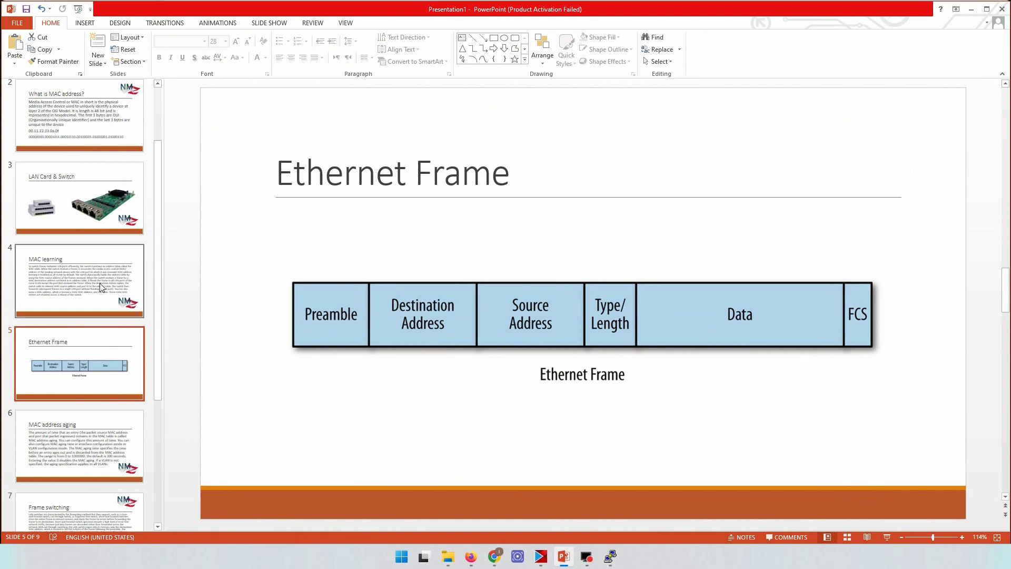
{"action": "left_click", "coordinate": [95, 282]}
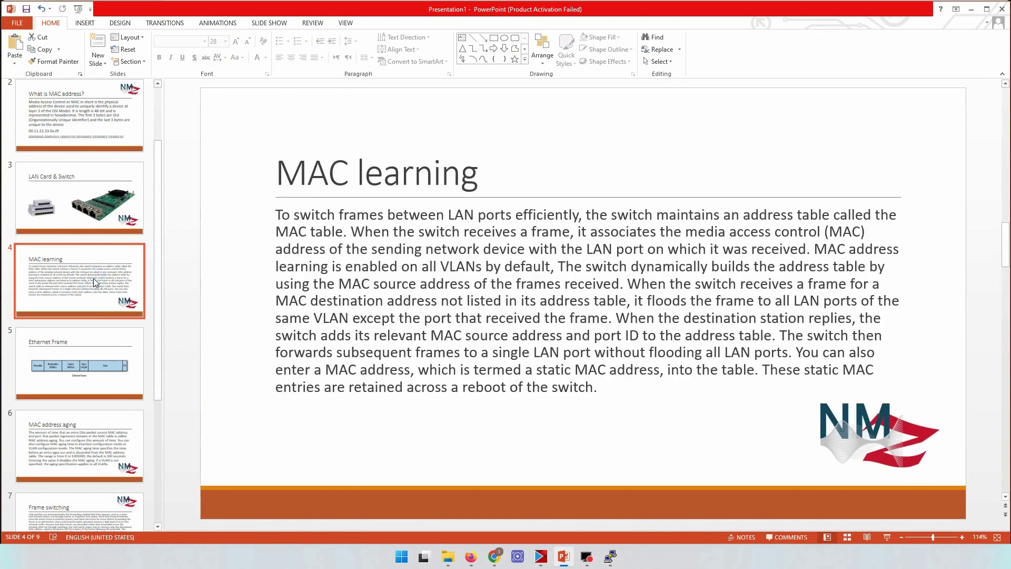
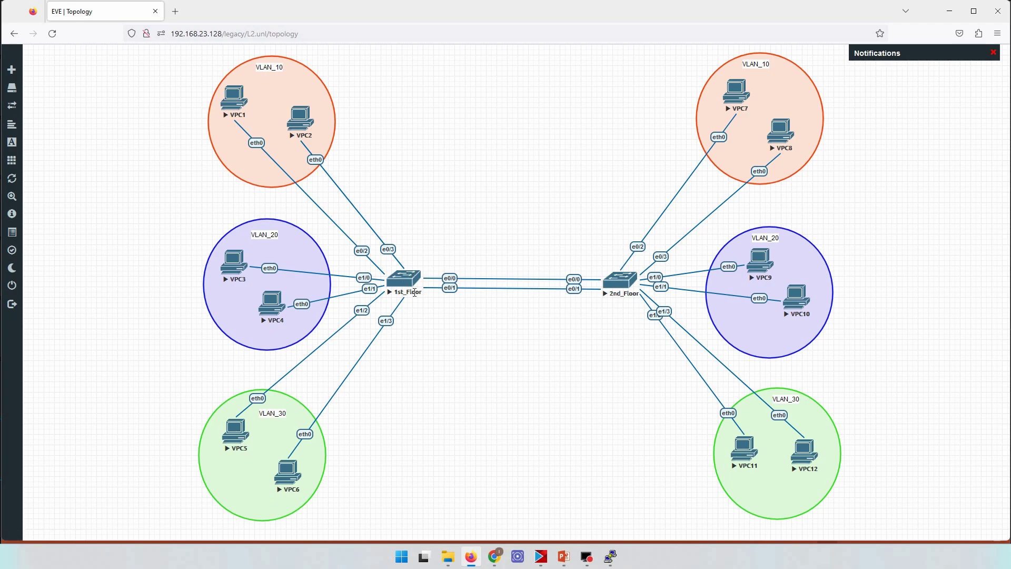
- Switch to PowerPoint to review the MAC address table slide, and return to the EVE-NG topology
{"action": "left_click", "coordinate": [562, 557]}
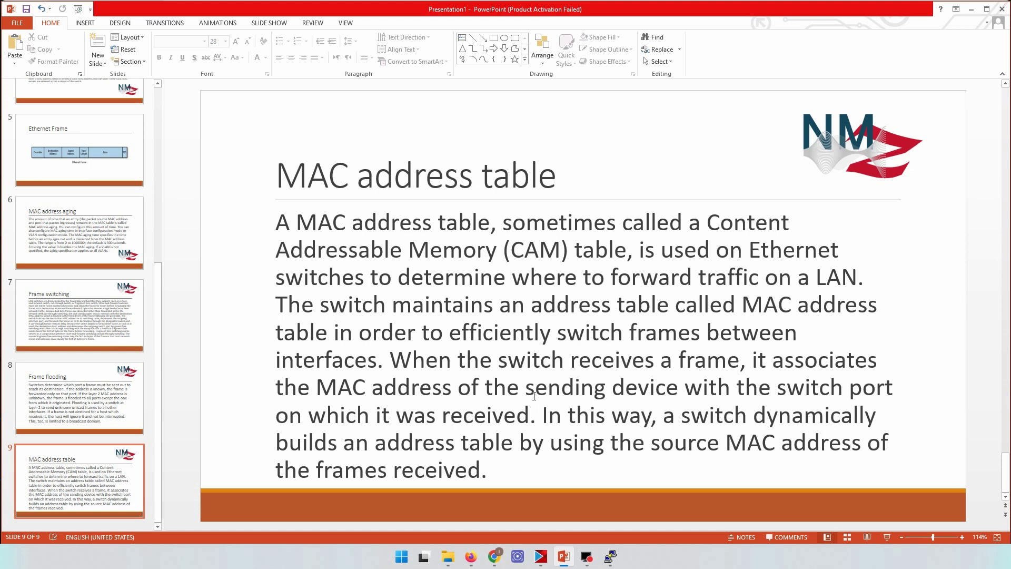
{"action": "left_click", "coordinate": [564, 555]}
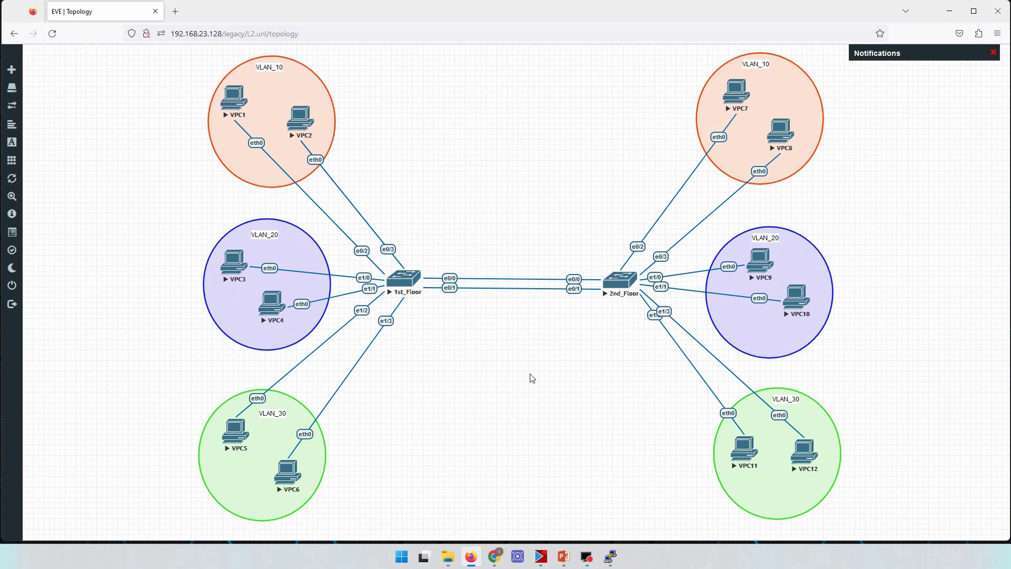
- Close the 1st_Floor and VPC1 console sessions
{"action": "mouse_move", "coordinate": [610, 554]}
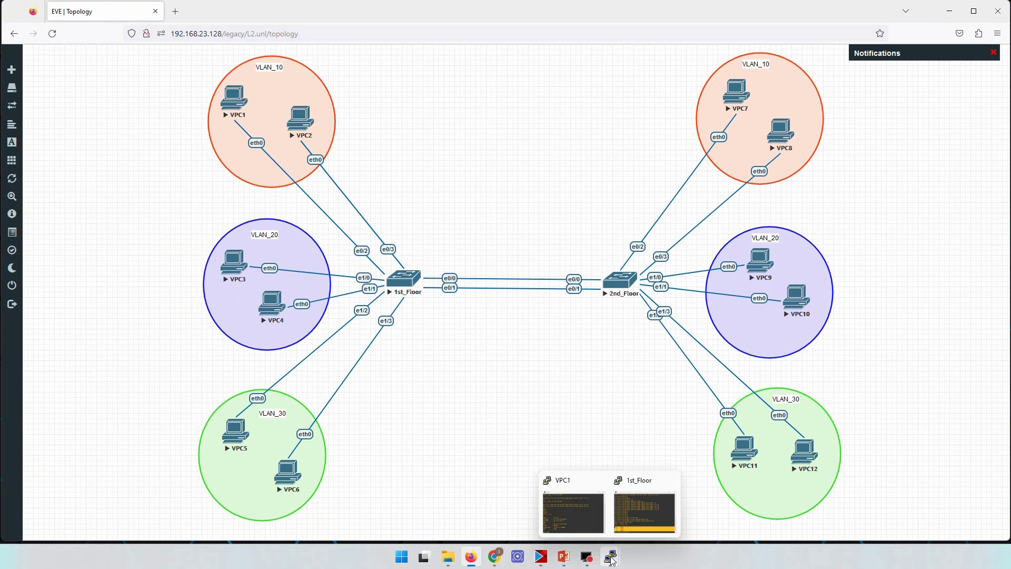
{"action": "left_click", "coordinate": [635, 521]}
{"action": "left_click", "coordinate": [694, 308]}
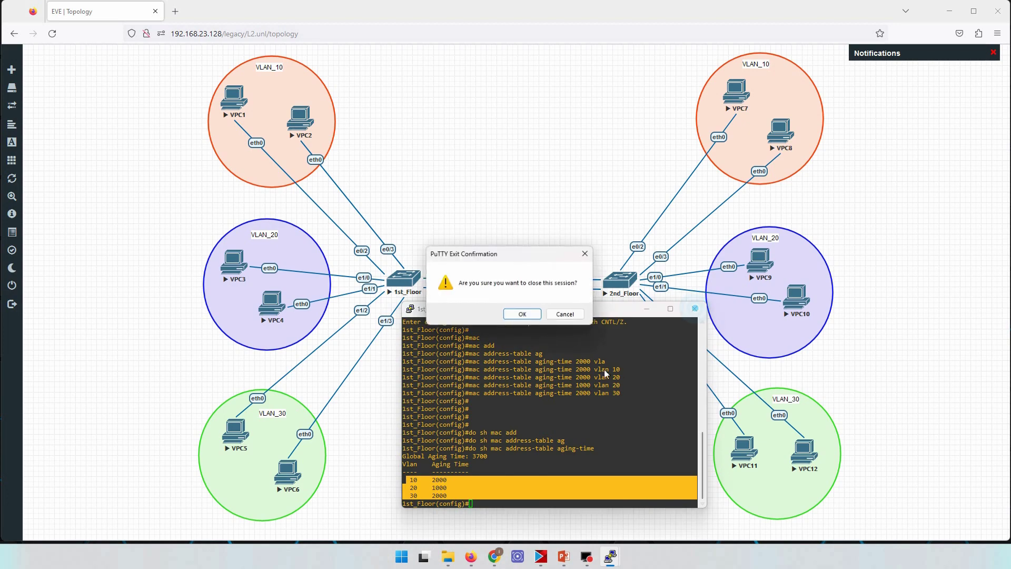
{"action": "left_click", "coordinate": [590, 314]}
{"action": "mouse_move", "coordinate": [608, 562]}
{"action": "left_click", "coordinate": [613, 517]}
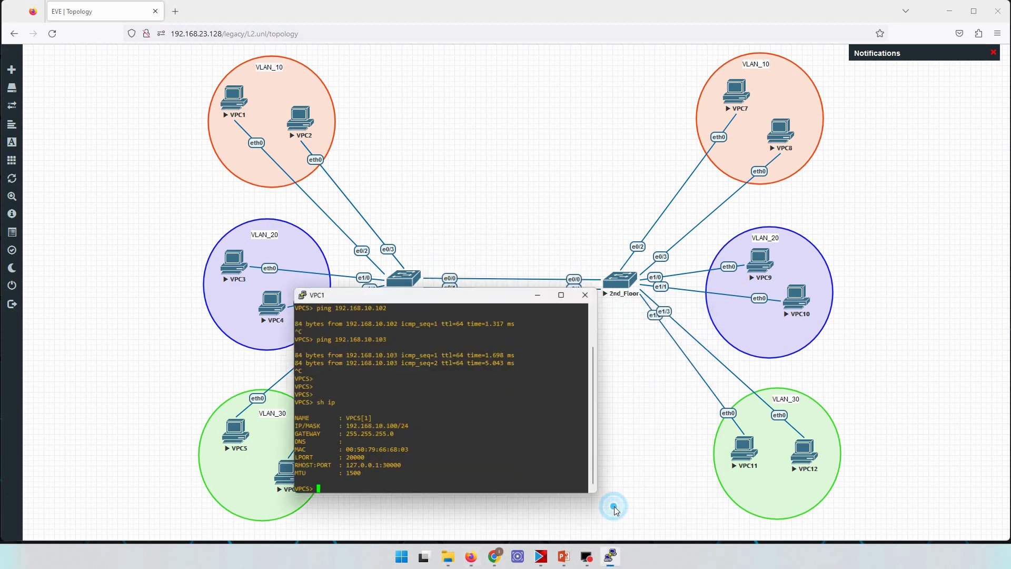
{"action": "left_click", "coordinate": [584, 297]}
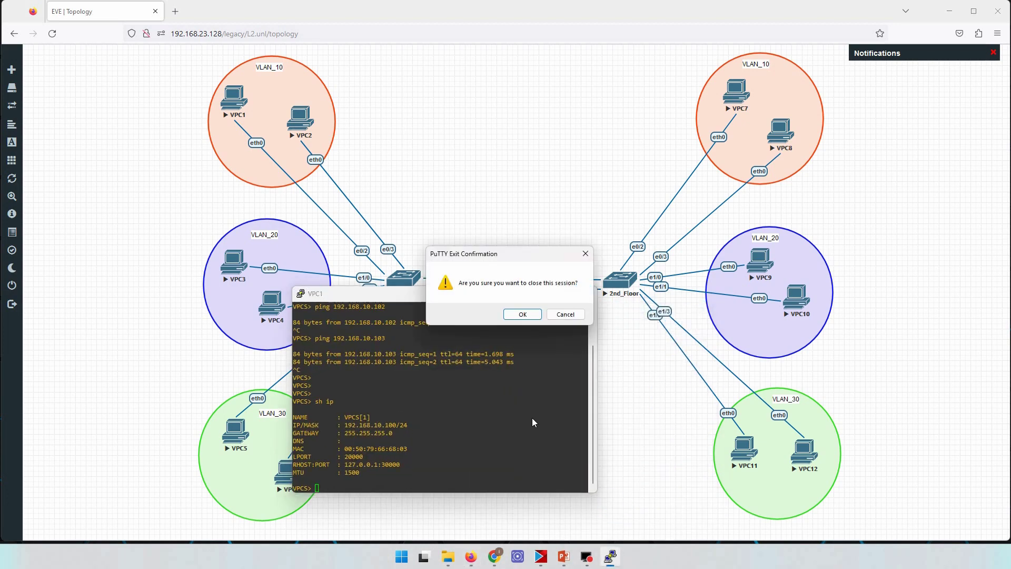
{"action": "left_click", "coordinate": [530, 314]}
- Open the VPC3 console and ping 192.168.20.101, stopping the ping after a reply
{"action": "left_click", "coordinate": [241, 272]}
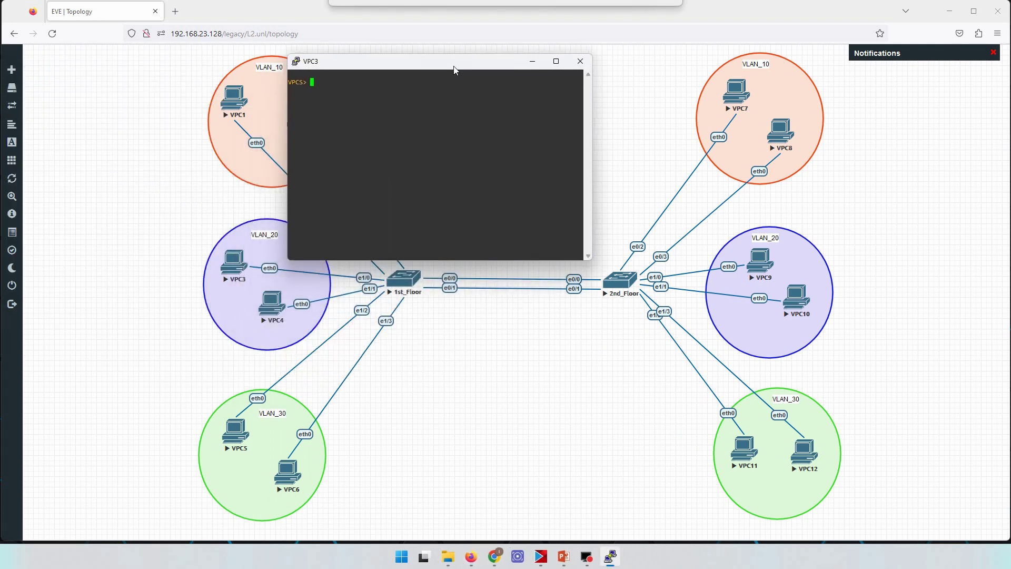
{"action": "key", "text": "Return"}
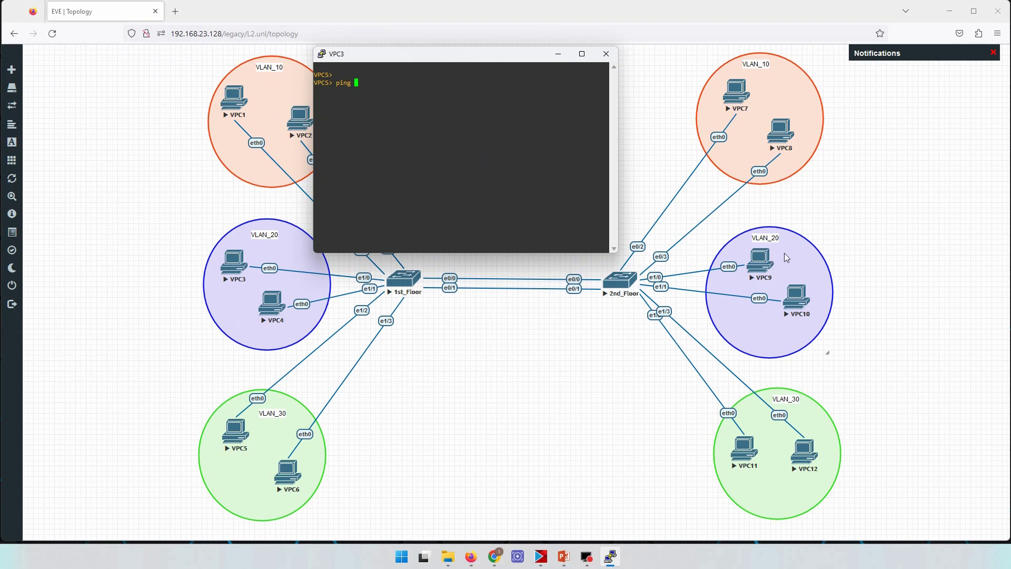
{"action": "type", "text": "ping 192.168.20.101"}
{"action": "key", "text": "Return"}
{"action": "key", "text": "ctrl+c"}
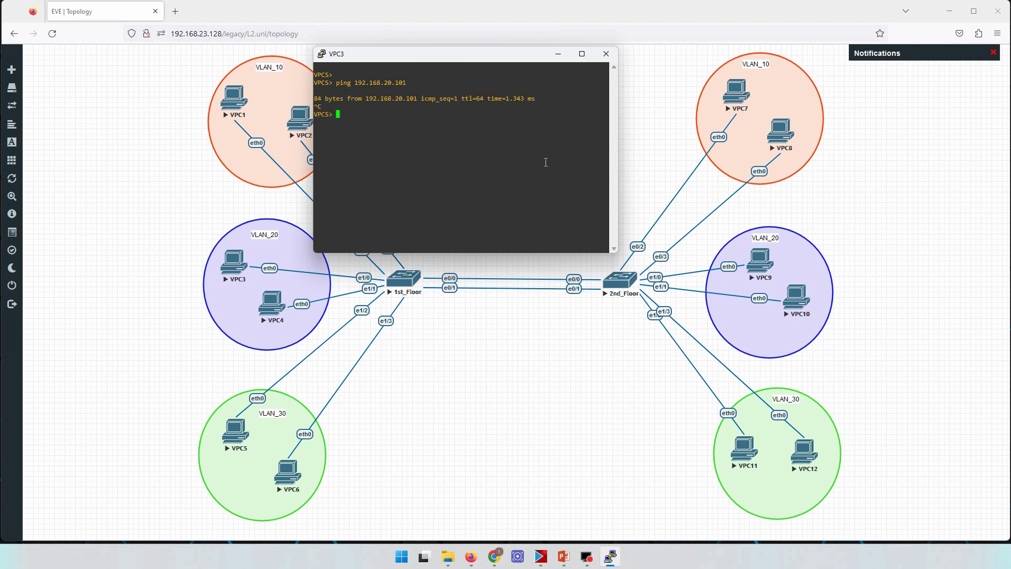
- Ping 192.168.20.102 and 192.168.20.103 from VPC3, stopping each ping after replies, and return to the topology
{"action": "key", "text": "Up"}
{"action": "key", "text": "Return"}
{"action": "key", "text": "ctrl+c"}
{"action": "key", "text": "Up"}
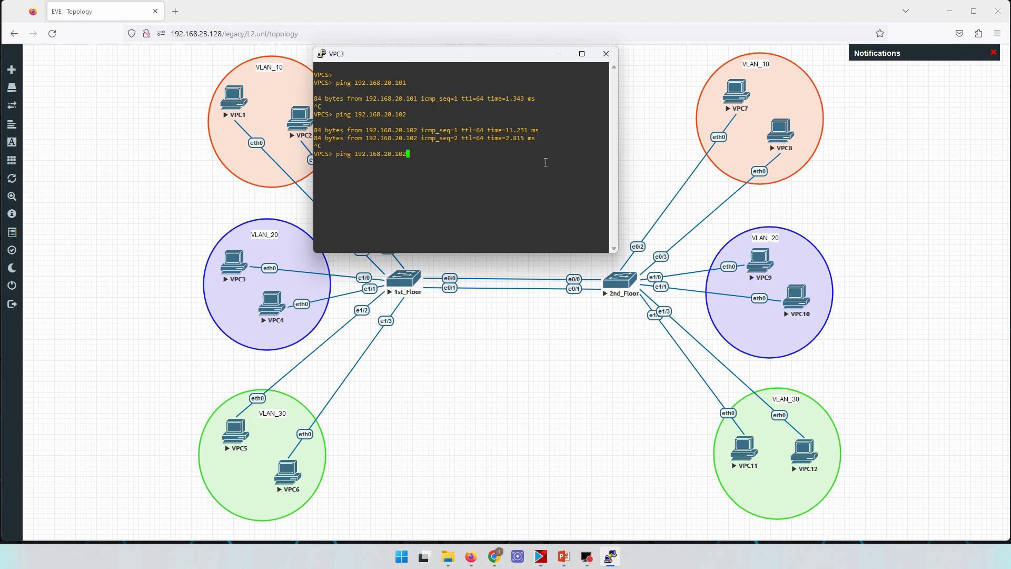
{"action": "type", "text": "3"}
{"action": "key", "text": "Return"}
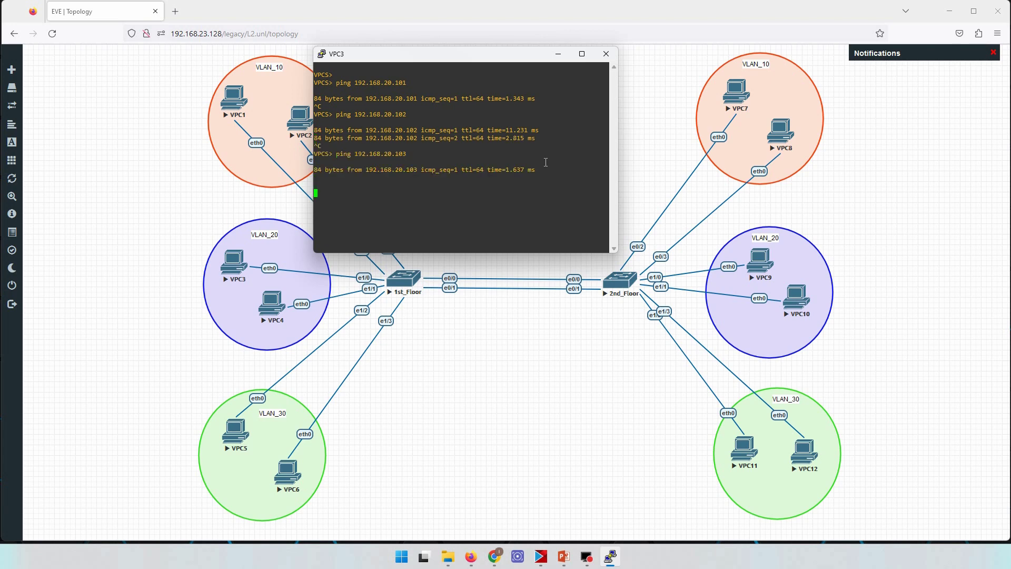
{"action": "key", "text": "ctrl+c"}
{"action": "left_click", "coordinate": [416, 395]}
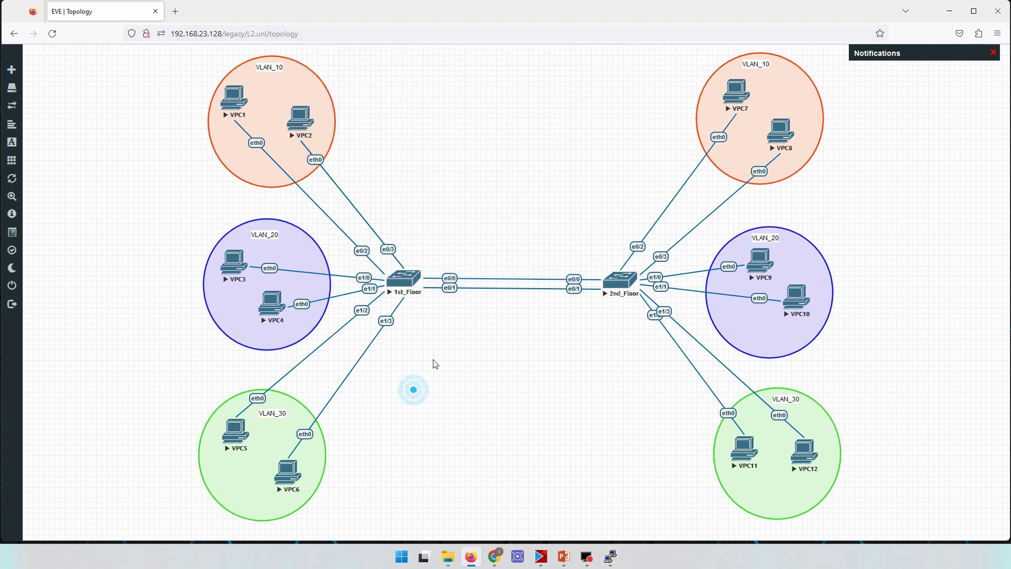
- Open the 1st_Floor switch console and exit global configuration mode to the privileged prompt
{"action": "left_click", "coordinate": [401, 282]}
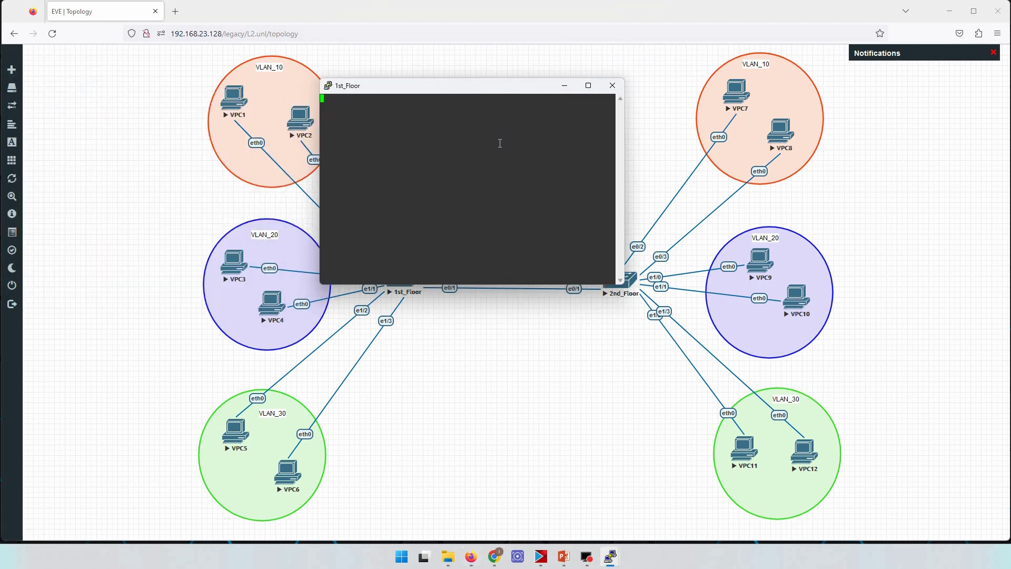
{"action": "key", "text": "Return"}
{"action": "key", "text": "Return"}
{"action": "key", "text": "Return"}
{"action": "key", "text": "Return"}
{"action": "key", "text": "Return"}
{"action": "key", "text": "ctrl+z"}
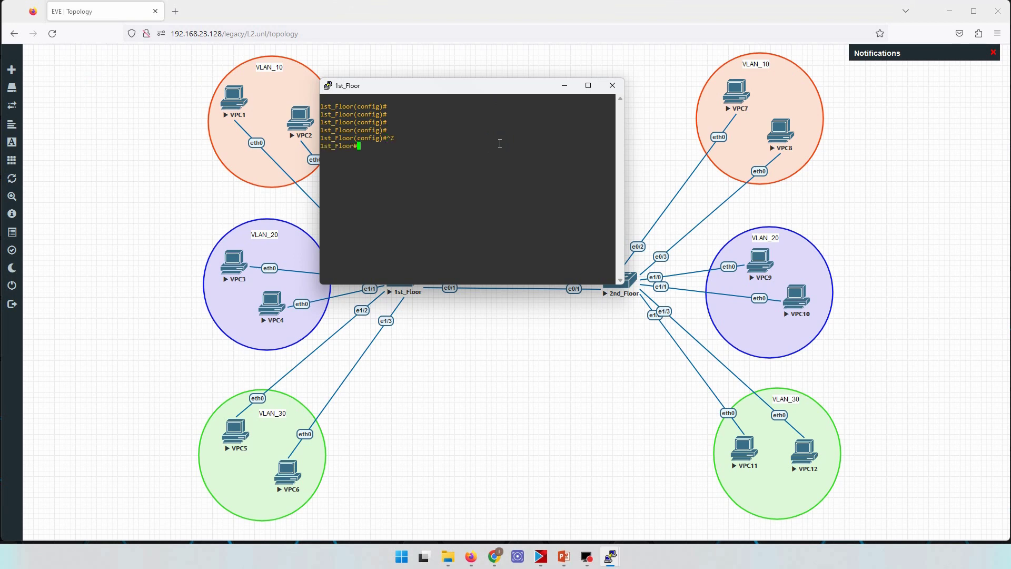
- Display the 1st_Floor switch's VLAN 20 MAC addresses with "sh mac address-table vlan 20"
{"action": "type", "text": "sh mac add"}
{"action": "key", "text": "Tab"}
{"action": "type", "text": "ta"}
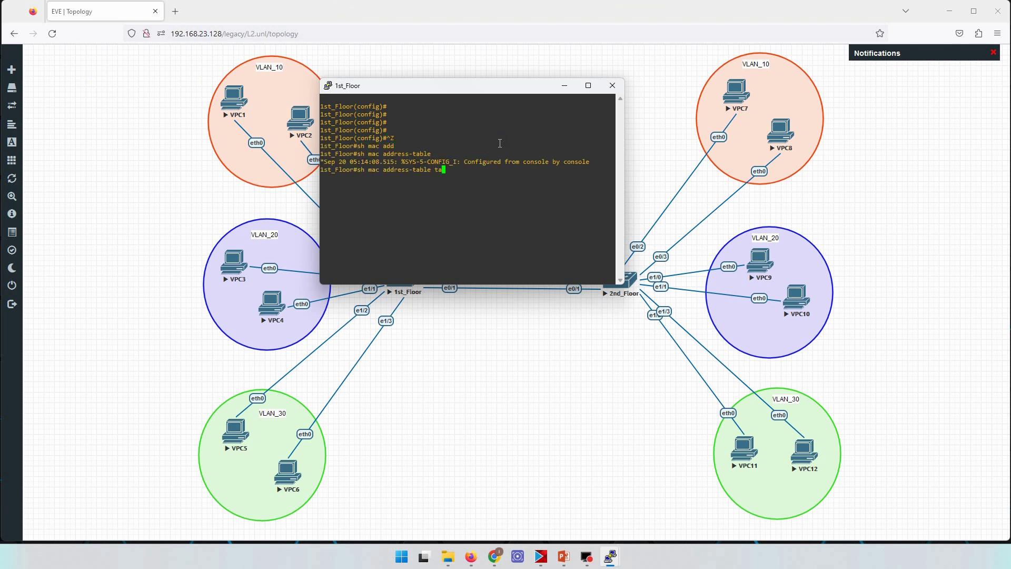
{"action": "key", "text": "Tab"}
{"action": "key", "text": "BackSpace"}
{"action": "key", "text": "BackSpace"}
{"action": "type", "text": "vla"}
{"action": "key", "text": "Tab"}
{"action": "type", "text": "20"}
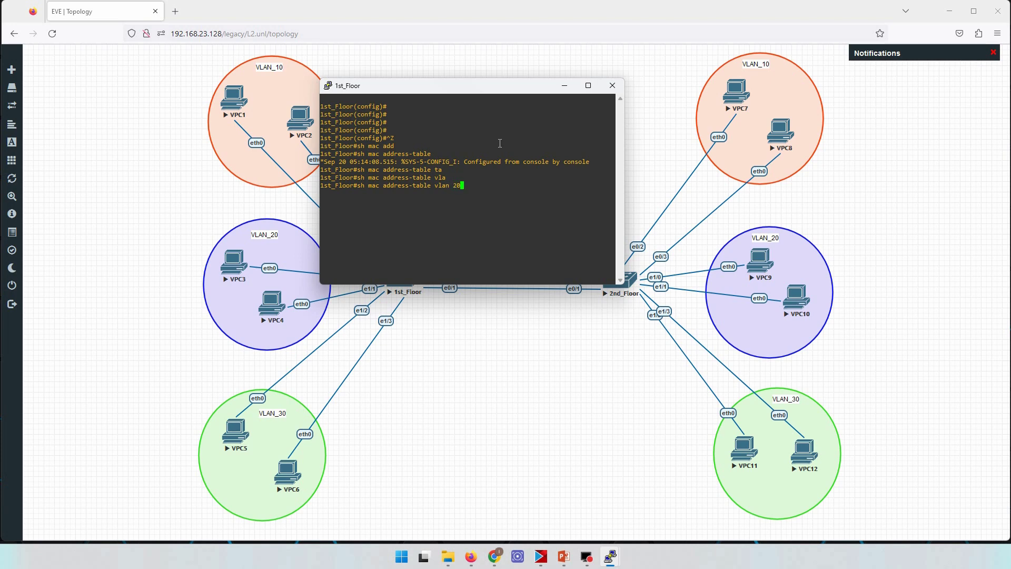
{"action": "key", "text": "Return"}
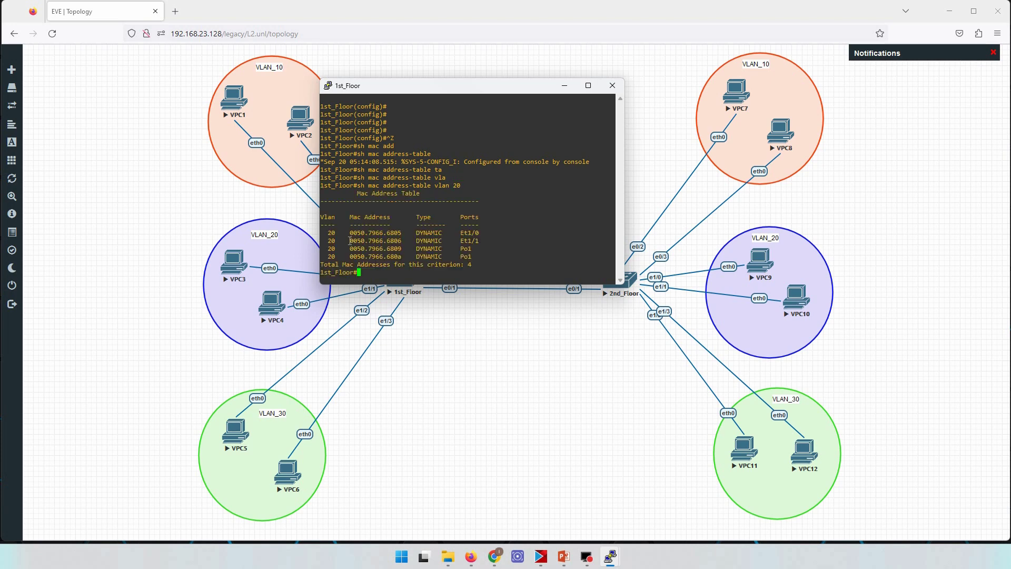
- Highlight the 1st_Floor VLAN 20 entries on Et1/0, Et1/1 and Po1, and move the console clear of the switches
{"action": "left_click_drag", "start_coordinate": [327, 234], "coordinate": [484, 255]}
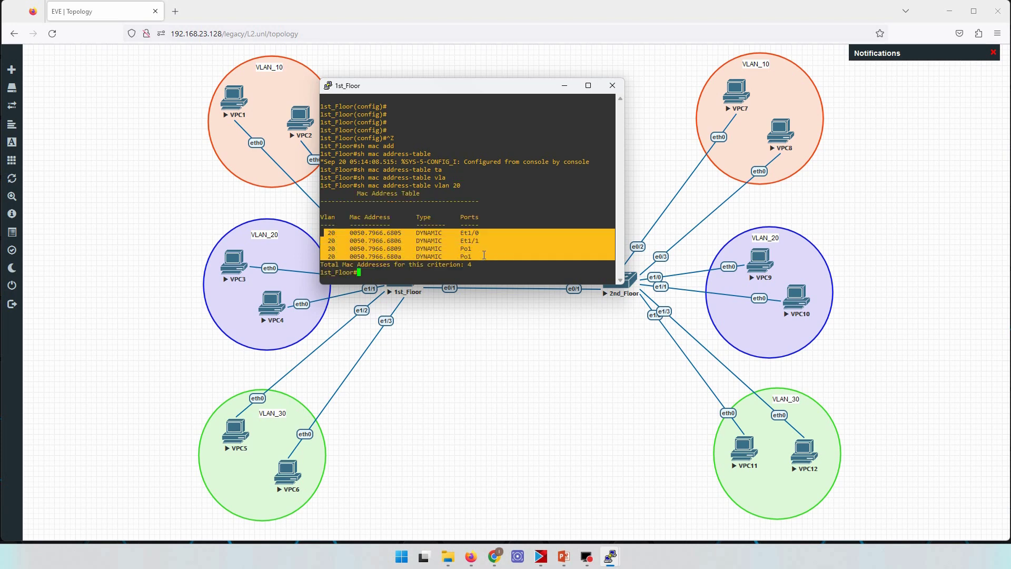
{"action": "left_click_drag", "start_coordinate": [323, 233], "coordinate": [489, 241]}
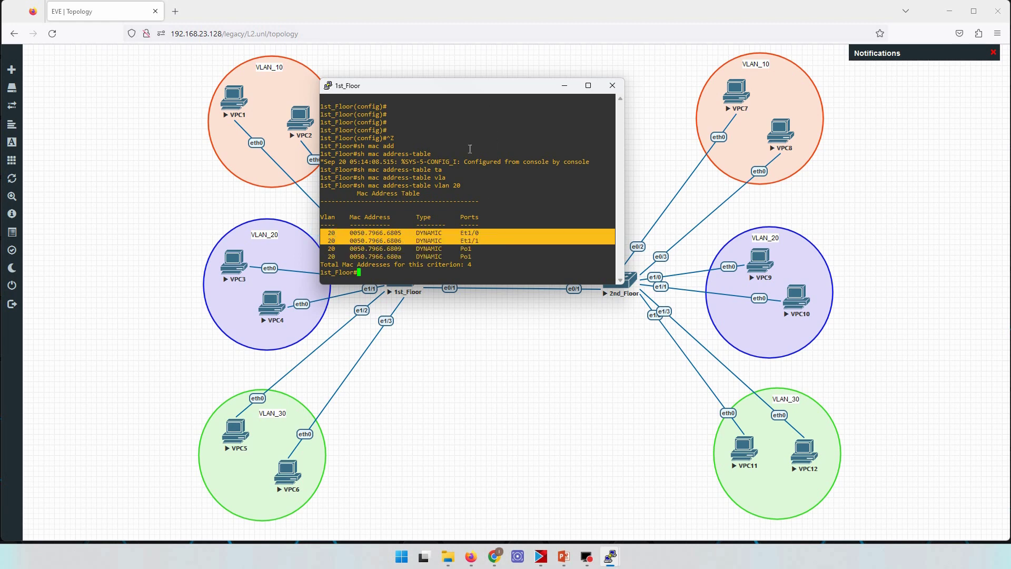
{"action": "left_click_drag", "start_coordinate": [325, 247], "coordinate": [492, 260]}
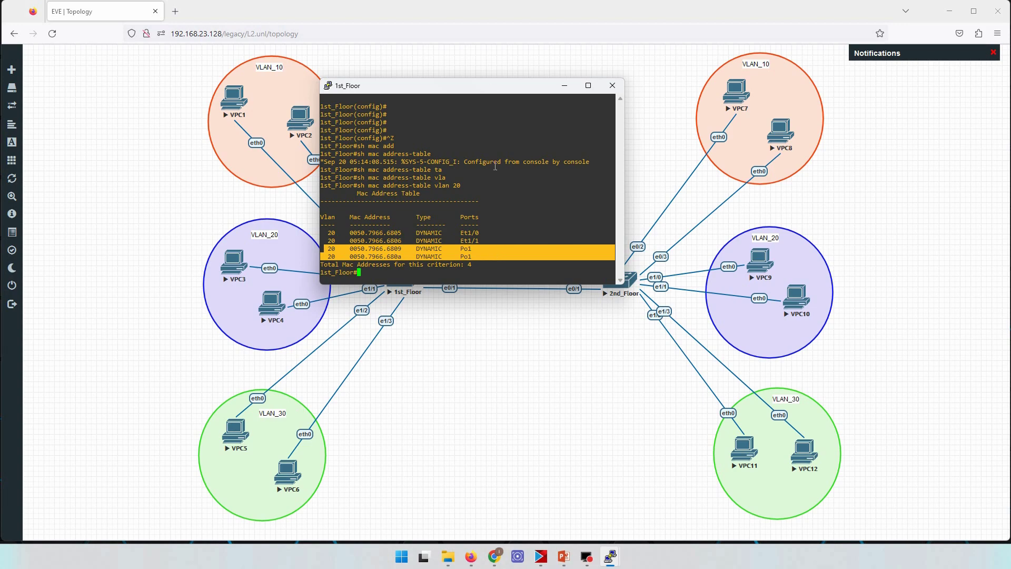
{"action": "left_click_drag", "start_coordinate": [484, 90], "coordinate": [553, 328]}
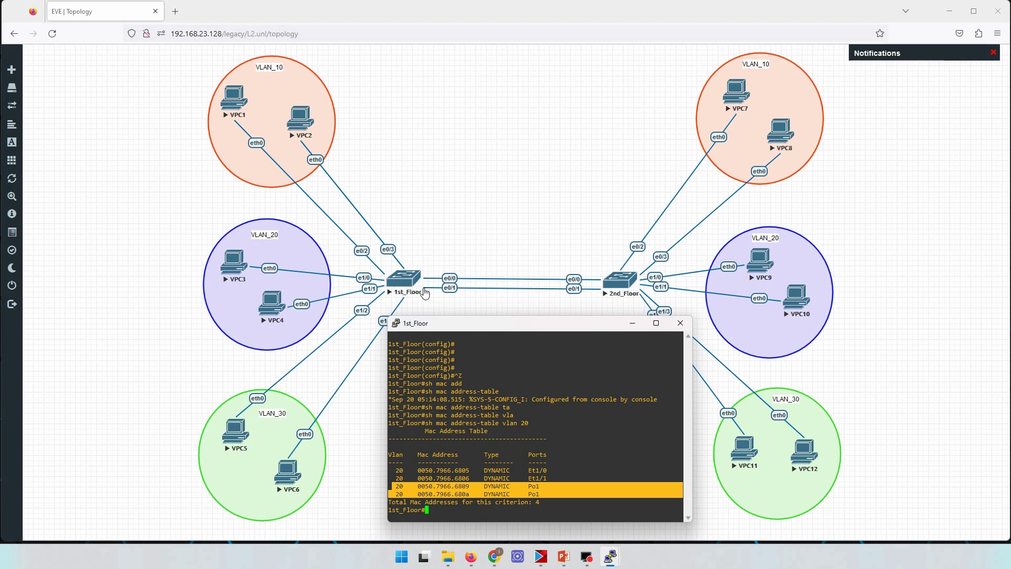
{"action": "left_click_drag", "start_coordinate": [499, 330], "coordinate": [223, 74]}
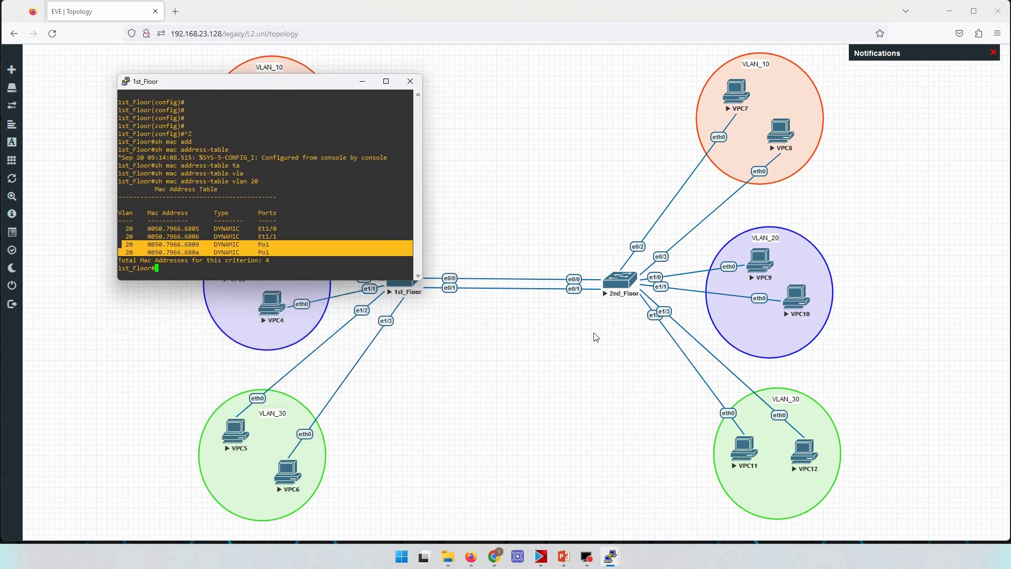
- Open the 2nd_Floor switch console, position it over the topology and enter privileged mode with "en"
{"action": "left_click", "coordinate": [623, 279]}
{"action": "left_click_drag", "start_coordinate": [204, 109], "coordinate": [537, 91]}
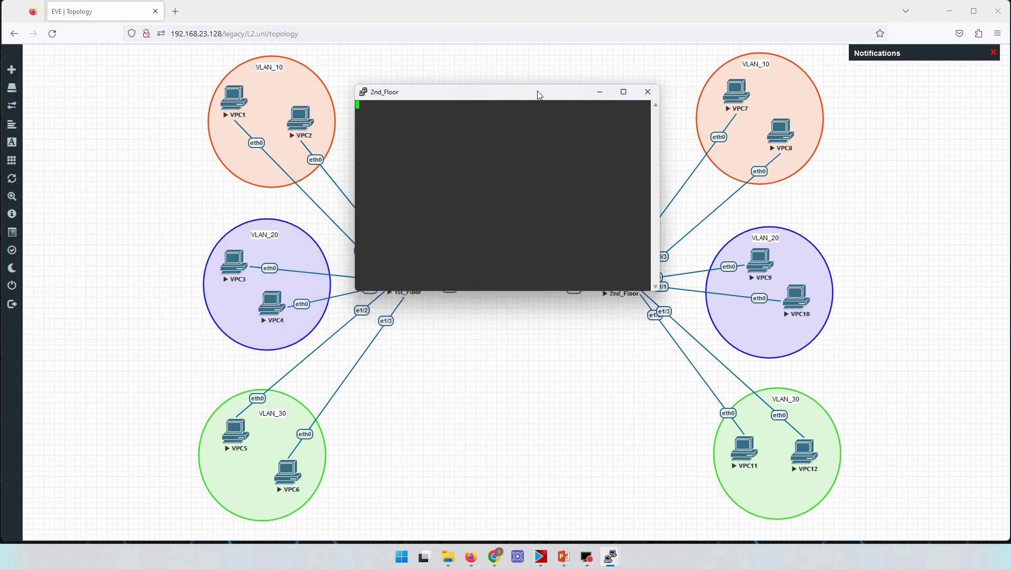
{"action": "key", "text": "Return"}
{"action": "key", "text": "Return"}
{"action": "key", "text": "Return"}
{"action": "key", "text": "Return"}
{"action": "key", "text": "Return"}
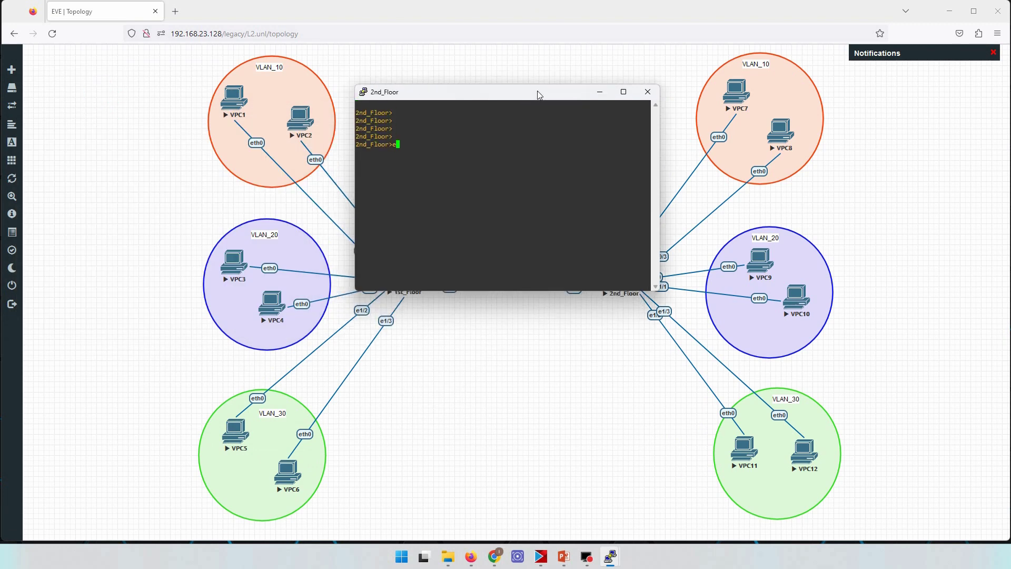
{"action": "type", "text": "en"}
{"action": "key", "text": "Return"}
{"action": "key", "text": "Return"}
{"action": "key", "text": "Return"}
{"action": "key", "text": "Return"}
{"action": "key", "text": "Return"}
{"action": "key", "text": "Return"}
{"action": "key", "text": "Return"}
- Display the 2nd_Floor switch's VLAN 20 MAC addresses with "sh mac address-table vlan 20"
{"action": "type", "text": "s"}
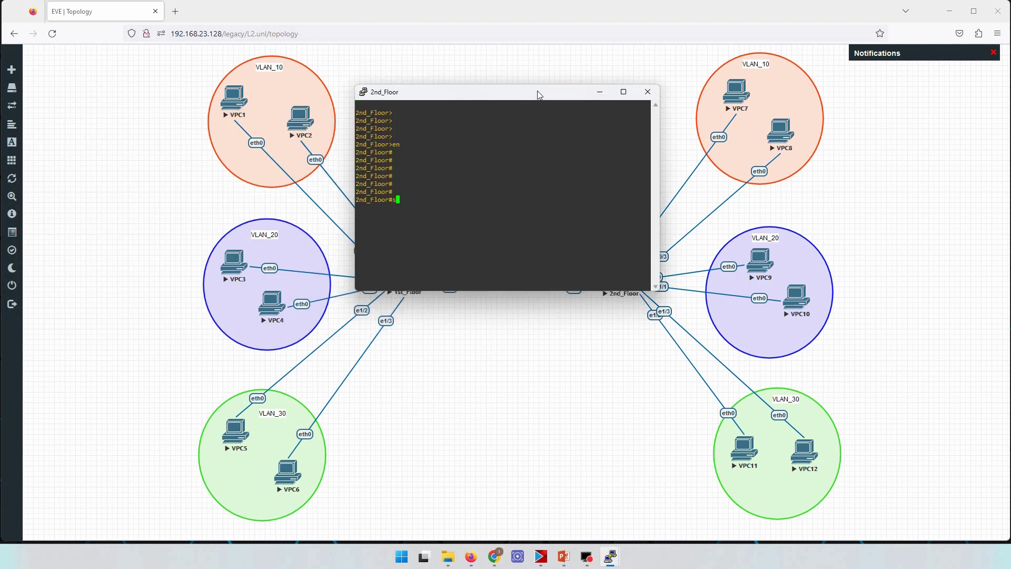
{"action": "type", "text": "h mac add"}
{"action": "key", "text": "Tab"}
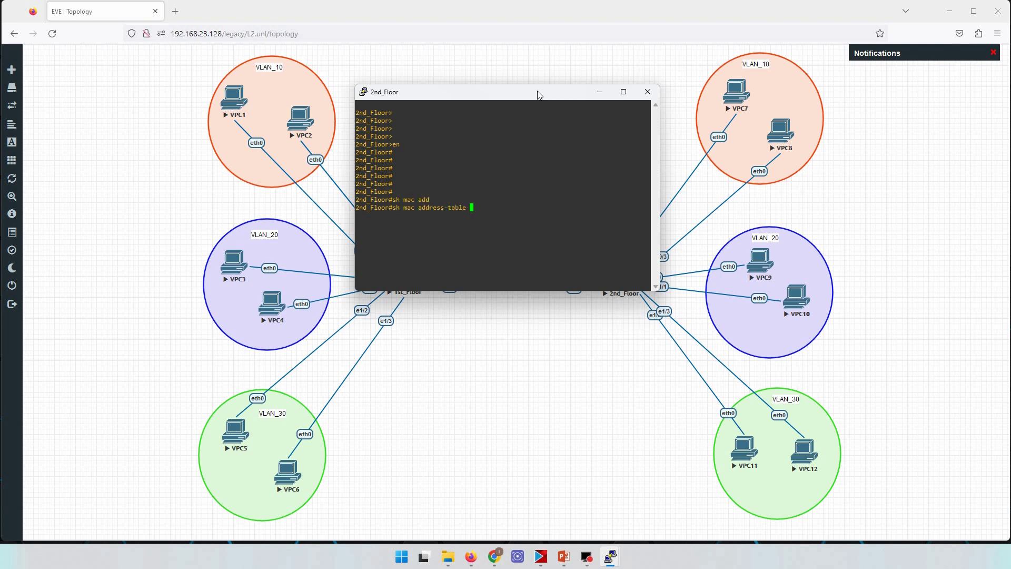
{"action": "type", "text": "vl"}
{"action": "key", "text": "Tab"}
{"action": "type", "text": "20"}
{"action": "key", "text": "Return"}
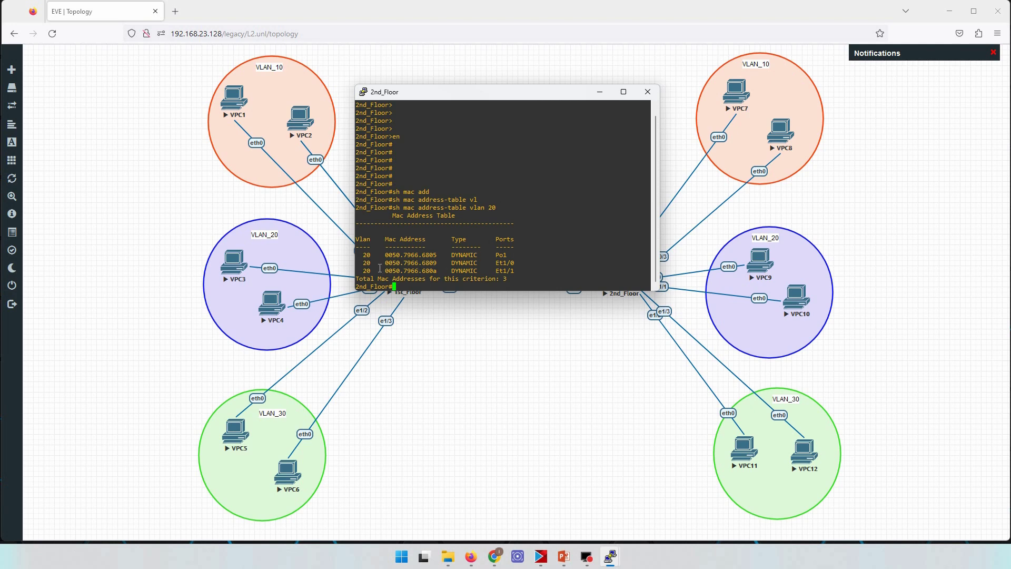
- Highlight the 2nd_Floor entries on Et1/0 and Et1/1 and the Po1 MAC address, moving the console to compare with the topology
{"action": "left_click_drag", "start_coordinate": [363, 263], "coordinate": [523, 268]}
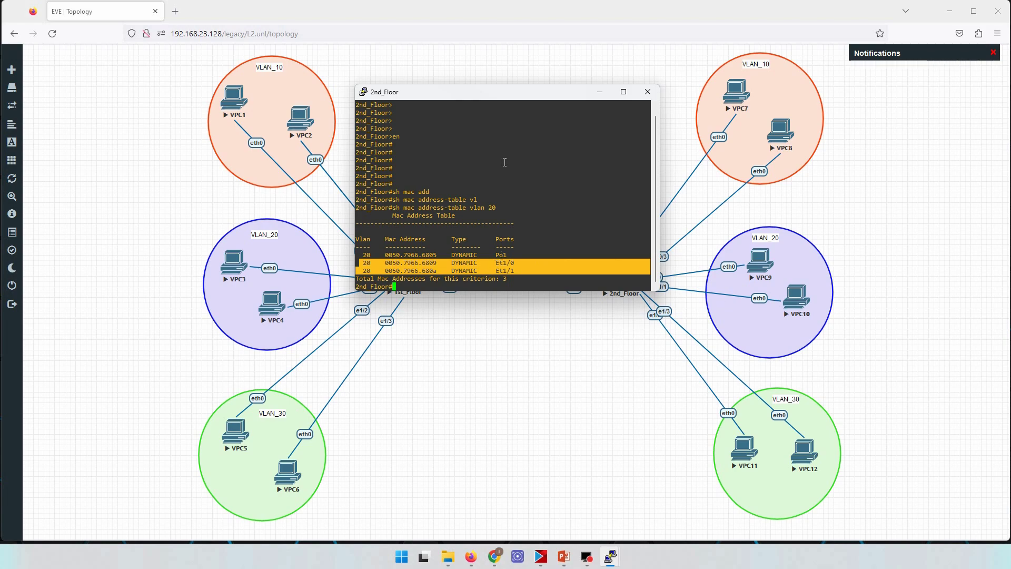
{"action": "left_click_drag", "start_coordinate": [506, 100], "coordinate": [521, 309]}
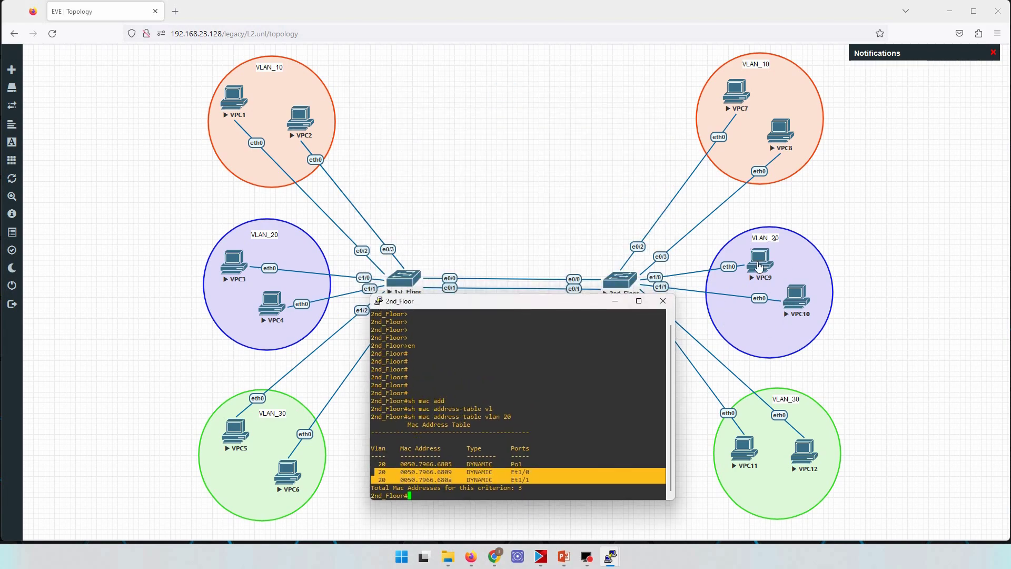
{"action": "left_click_drag", "start_coordinate": [380, 467], "coordinate": [525, 465]}
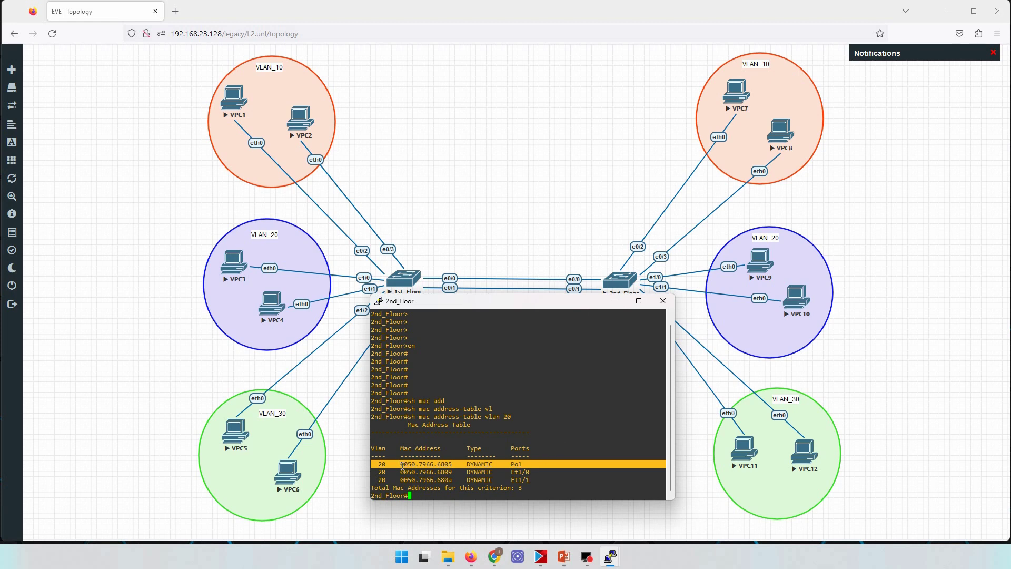
{"action": "left_click_drag", "start_coordinate": [401, 464], "coordinate": [444, 464]}
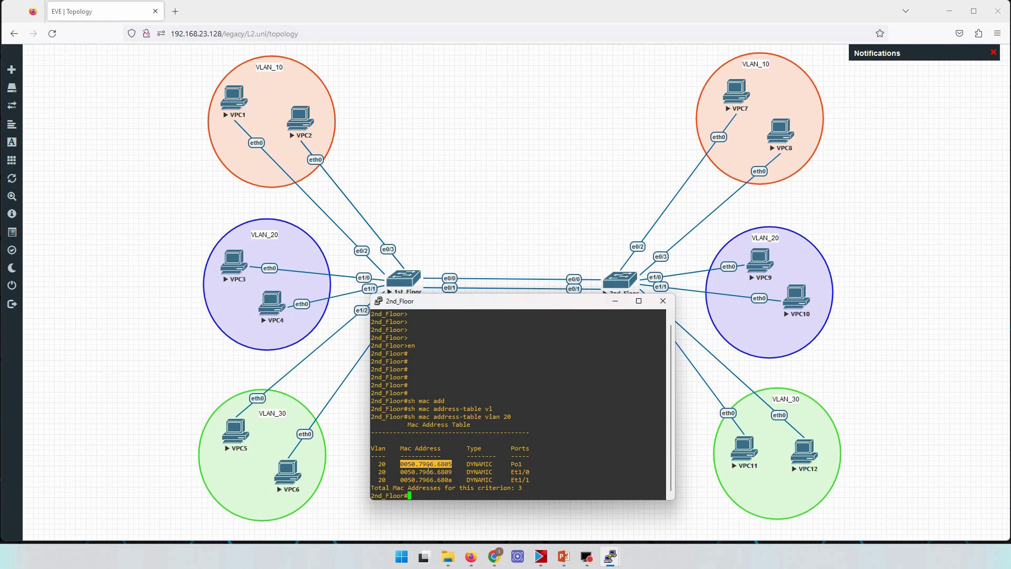
{"action": "left_click_drag", "start_coordinate": [398, 464], "coordinate": [473, 464]}
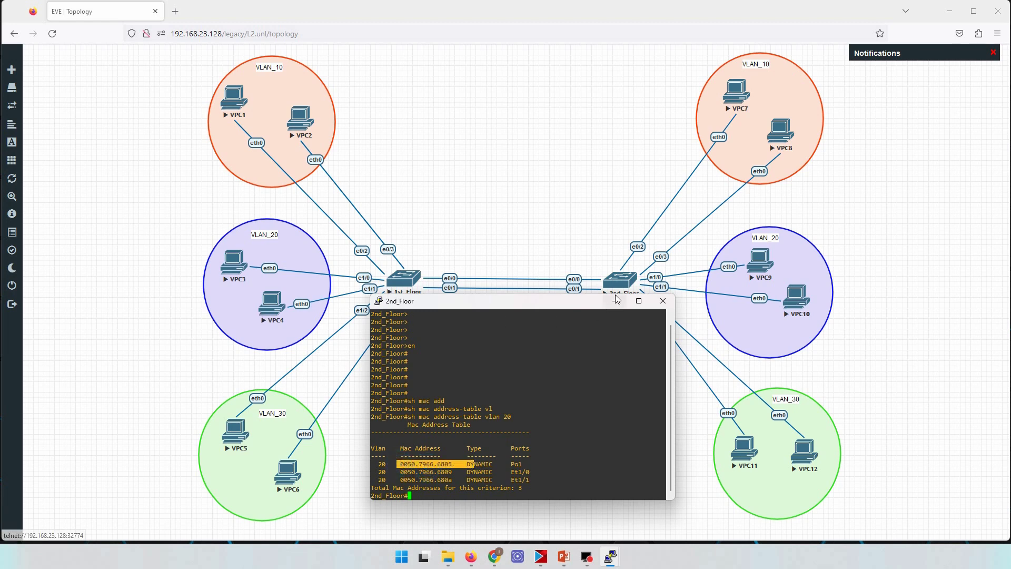
{"action": "left_click_drag", "start_coordinate": [594, 303], "coordinate": [569, 333]}
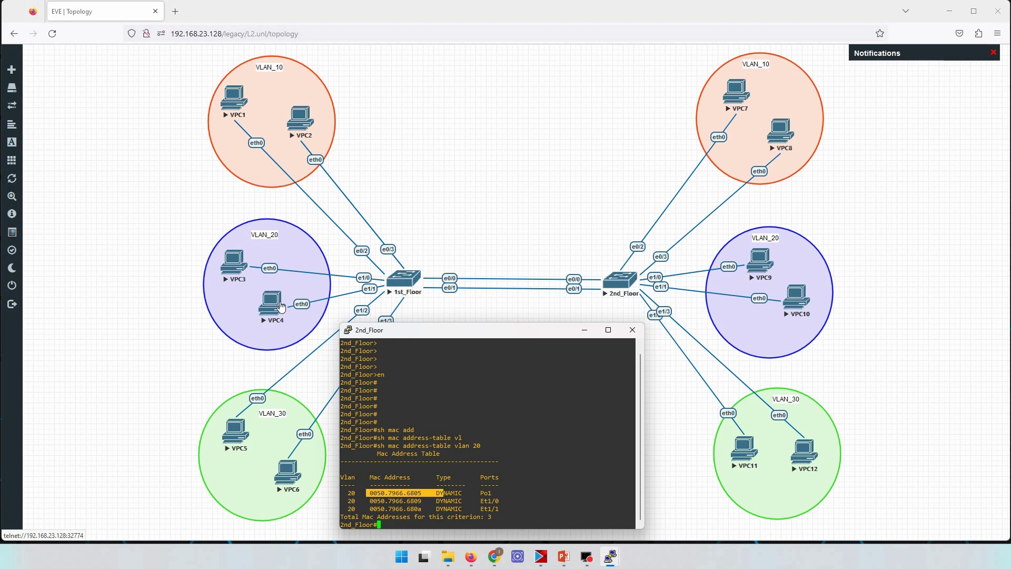
{"action": "left_click_drag", "start_coordinate": [432, 330], "coordinate": [412, 166]}
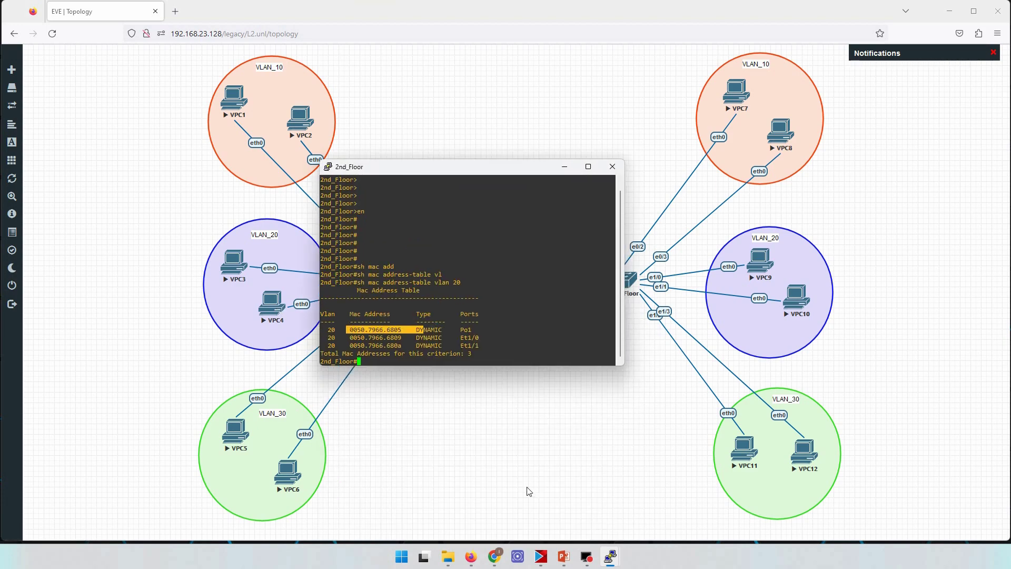
- Bring up the 200-301 CCNA PDF in Edge, highlight section 1.13 "Describe switching concepts" with its subtopics, and clear the highlight
{"action": "mouse_move", "coordinate": [563, 558]}
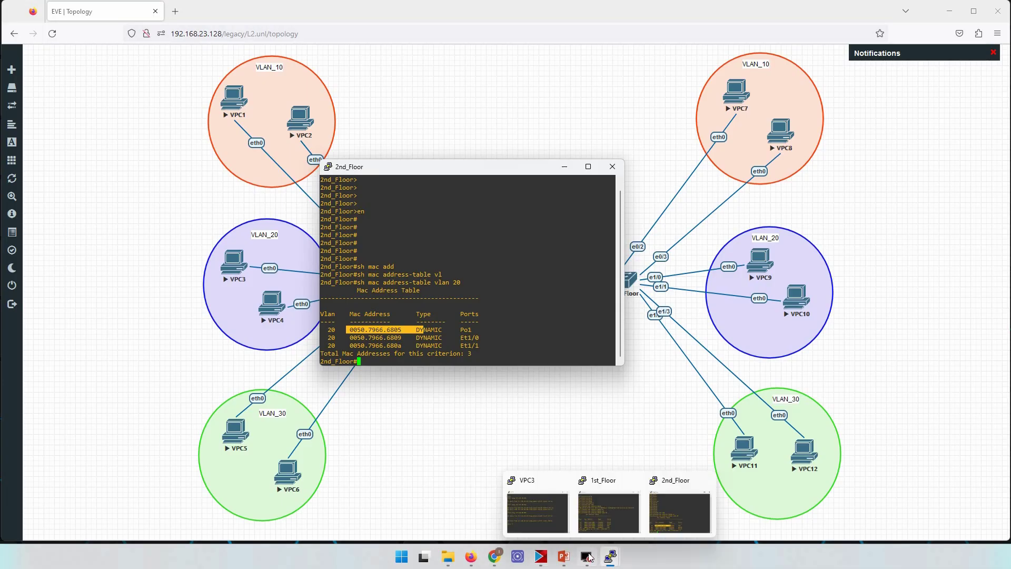
{"action": "mouse_move", "coordinate": [601, 556]}
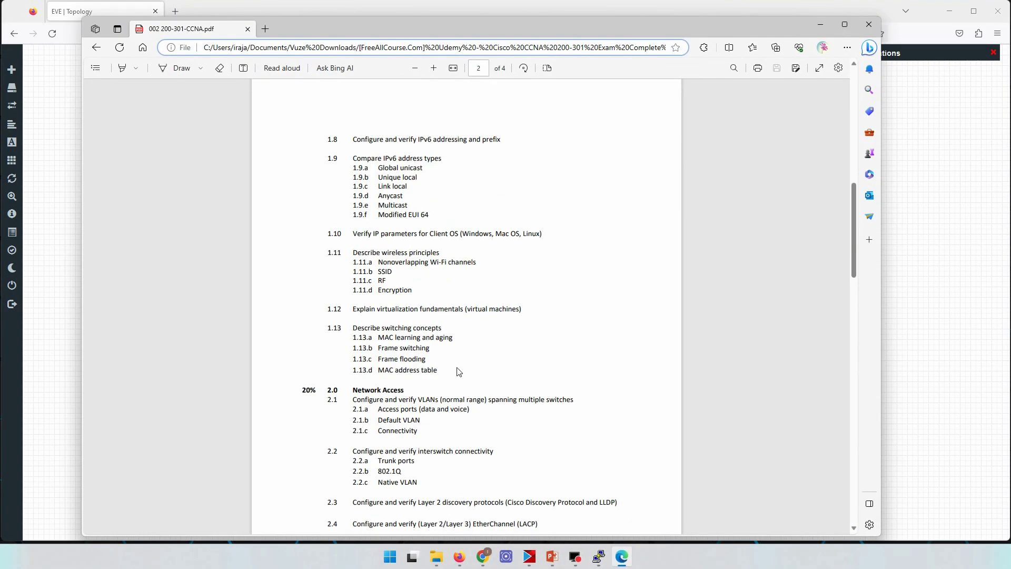
{"action": "mouse_move", "coordinate": [356, 330]}
{"action": "left_mouse_down"}
{"action": "mouse_move", "coordinate": [445, 328]}
{"action": "mouse_move", "coordinate": [461, 375]}
{"action": "mouse_move", "coordinate": [445, 359]}
{"action": "mouse_move", "coordinate": [347, 330]}
{"action": "left_mouse_up"}
{"action": "left_click", "coordinate": [430, 372]}
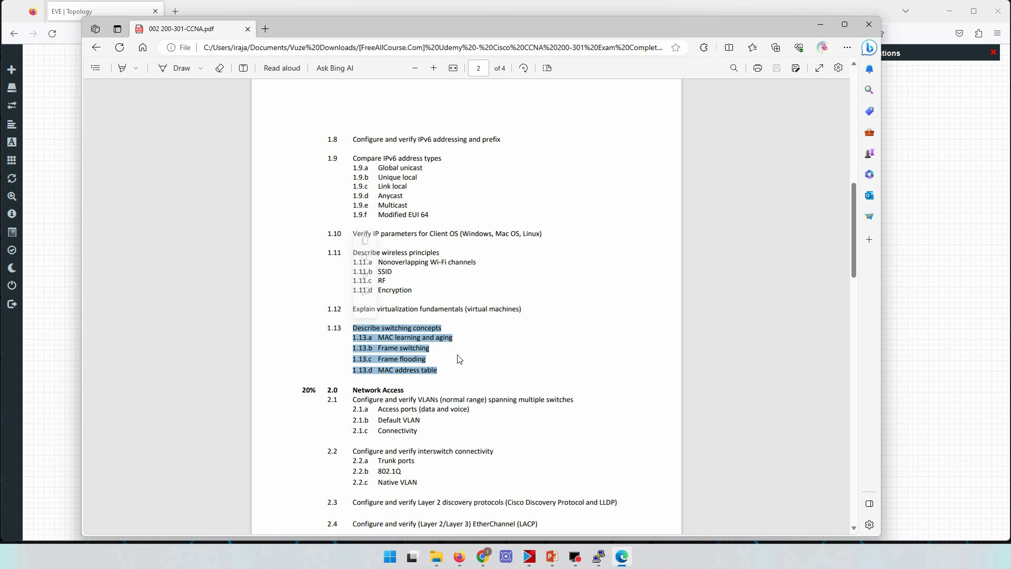
{"action": "left_click", "coordinate": [457, 356]}
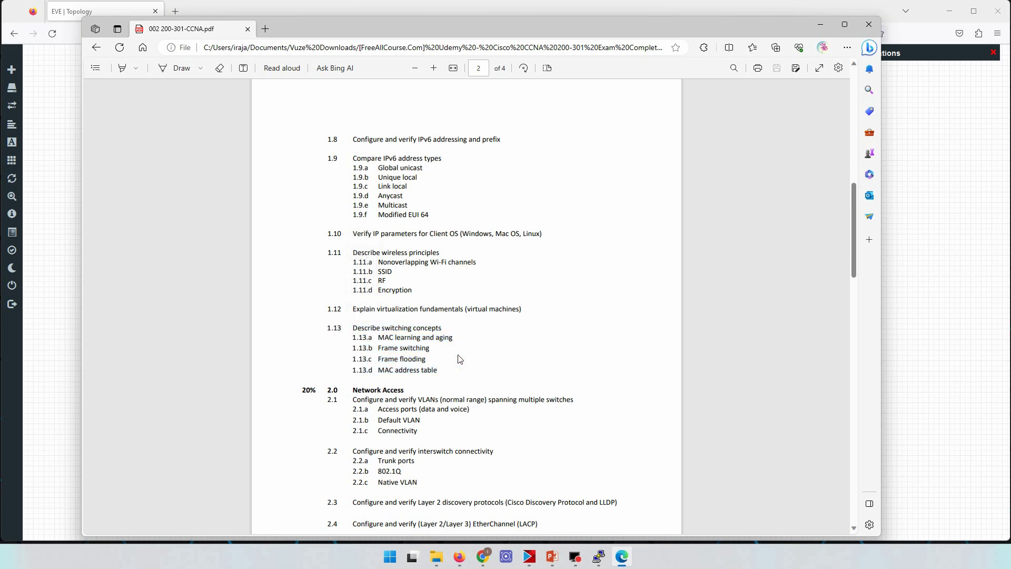